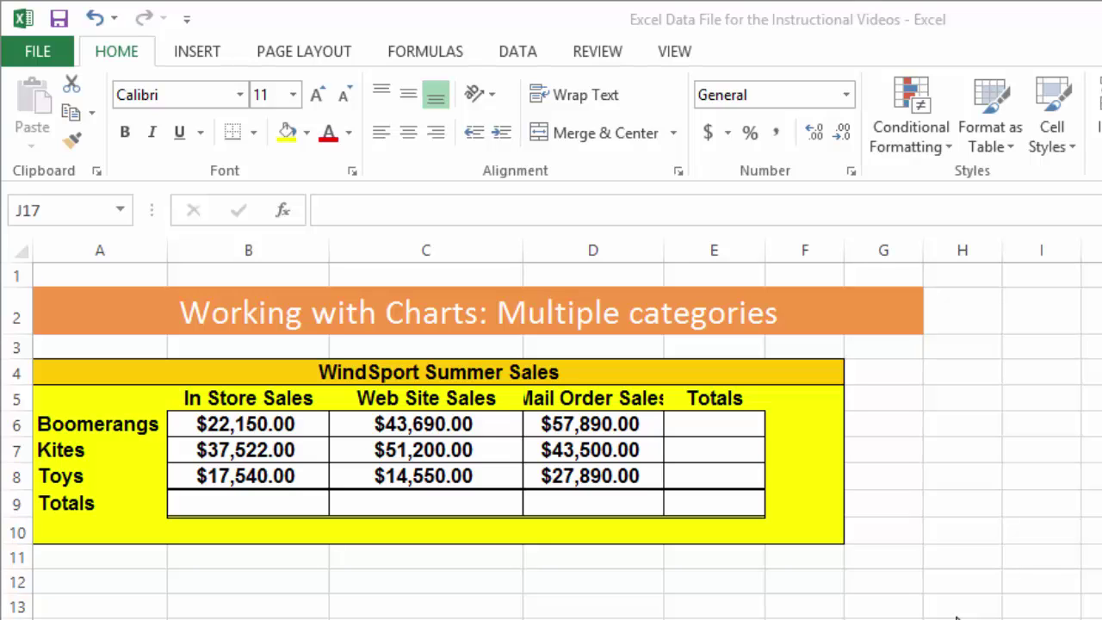
Select the WindSport sales data A5:D8 with its headings, leaving out the Totals row
{"action": "left_click", "coordinate": [72, 412]}
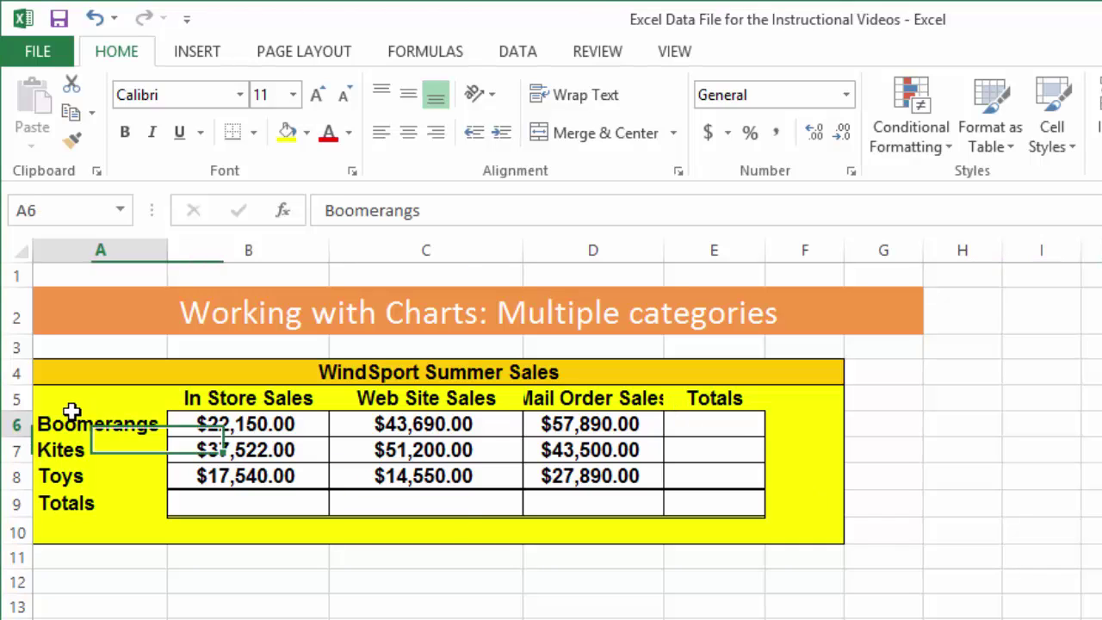
{"action": "left_click_drag", "start_coordinate": [76, 398], "coordinate": [561, 469]}
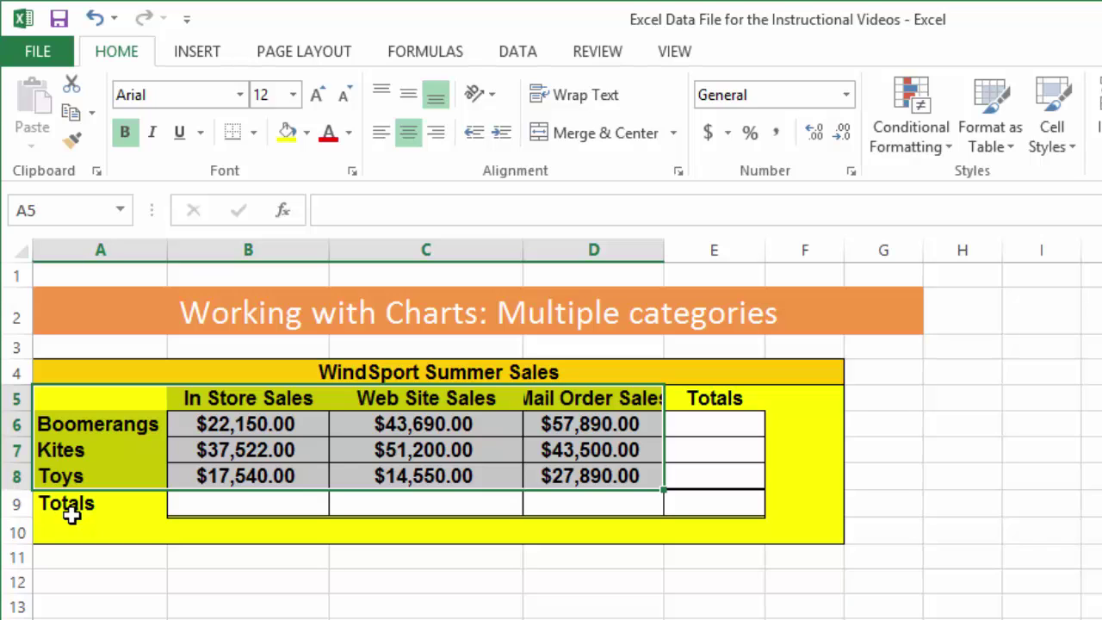
Switch the ribbon to INSERT to show the chart commands
{"action": "left_click", "coordinate": [194, 53]}
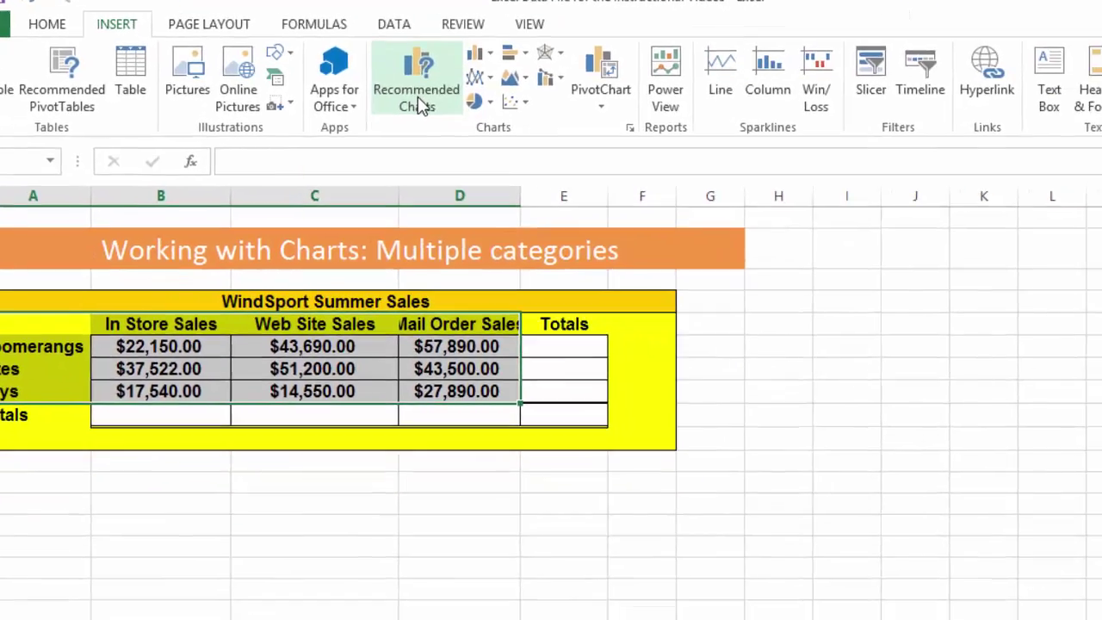
Insert the recommended Clustered Column chart of sales by product and channel
{"action": "left_click", "coordinate": [538, 142]}
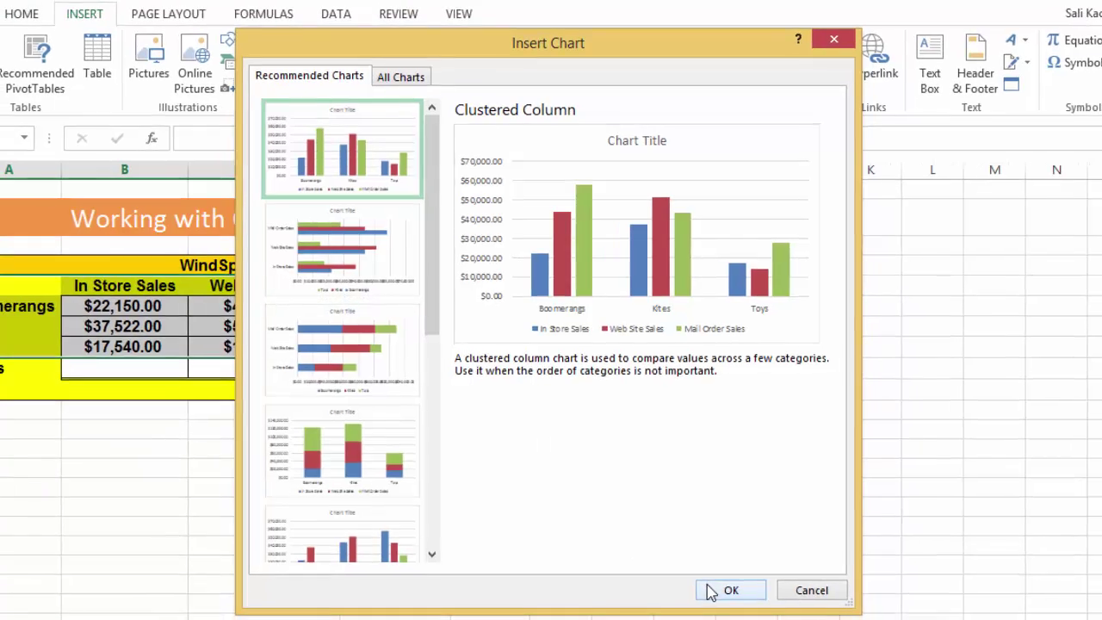
{"action": "left_click", "coordinate": [731, 594]}
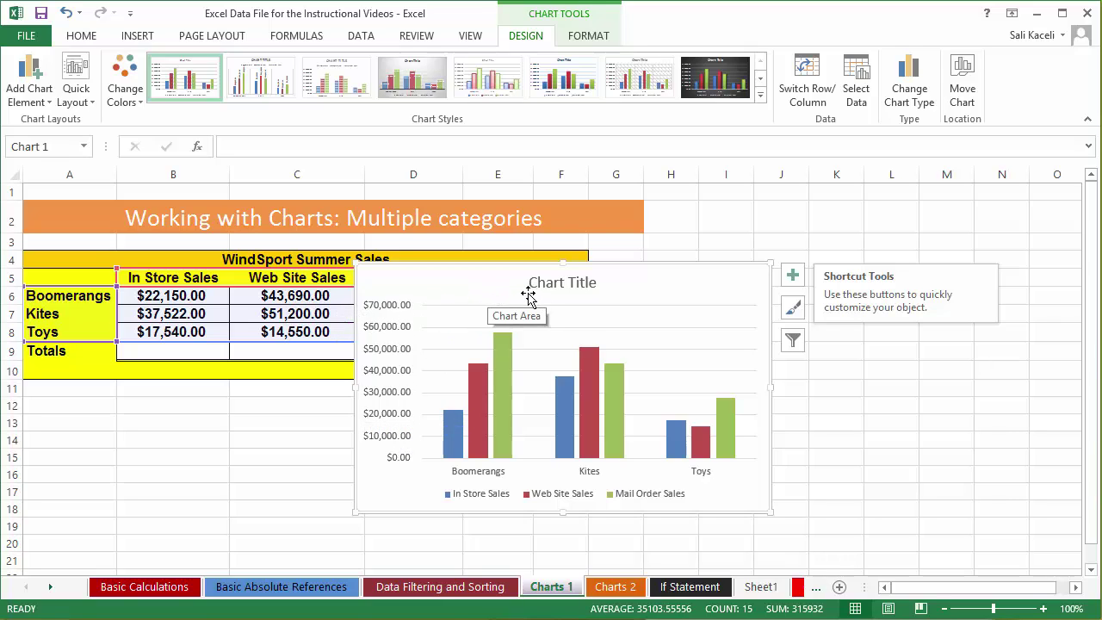
Move the chart to the right of the sales table and enlarge it from its corner
{"action": "mouse_move", "coordinate": [510, 281]}
{"action": "left_mouse_down"}
{"action": "mouse_move", "coordinate": [745, 295]}
{"action": "mouse_move", "coordinate": [745, 263]}
{"action": "left_mouse_up"}
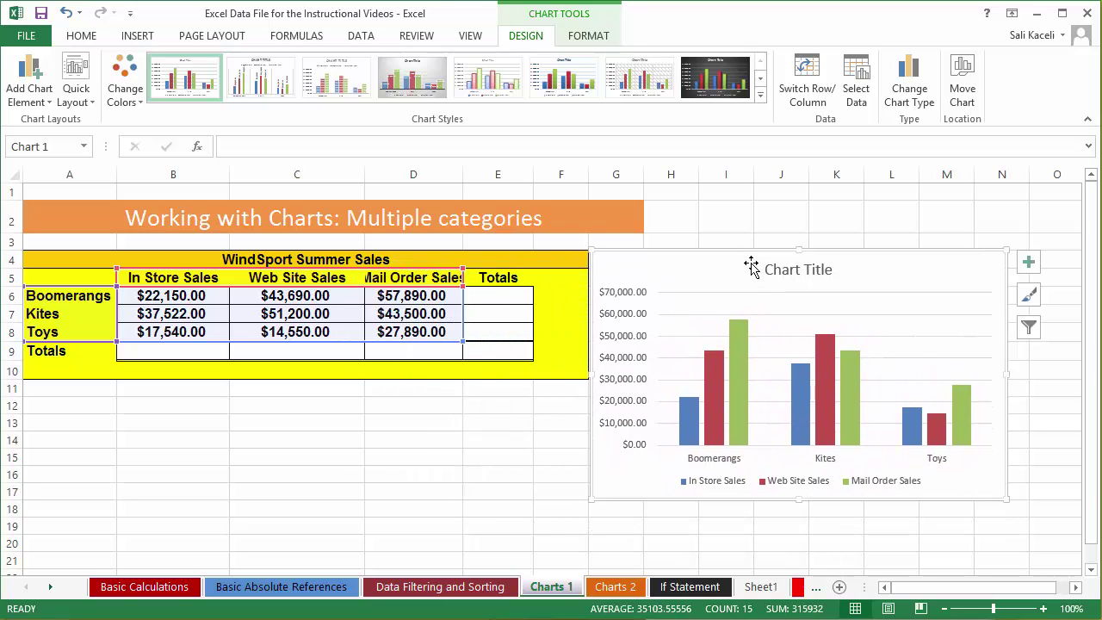
{"action": "left_click_drag", "start_coordinate": [1008, 496], "coordinate": [1042, 537]}
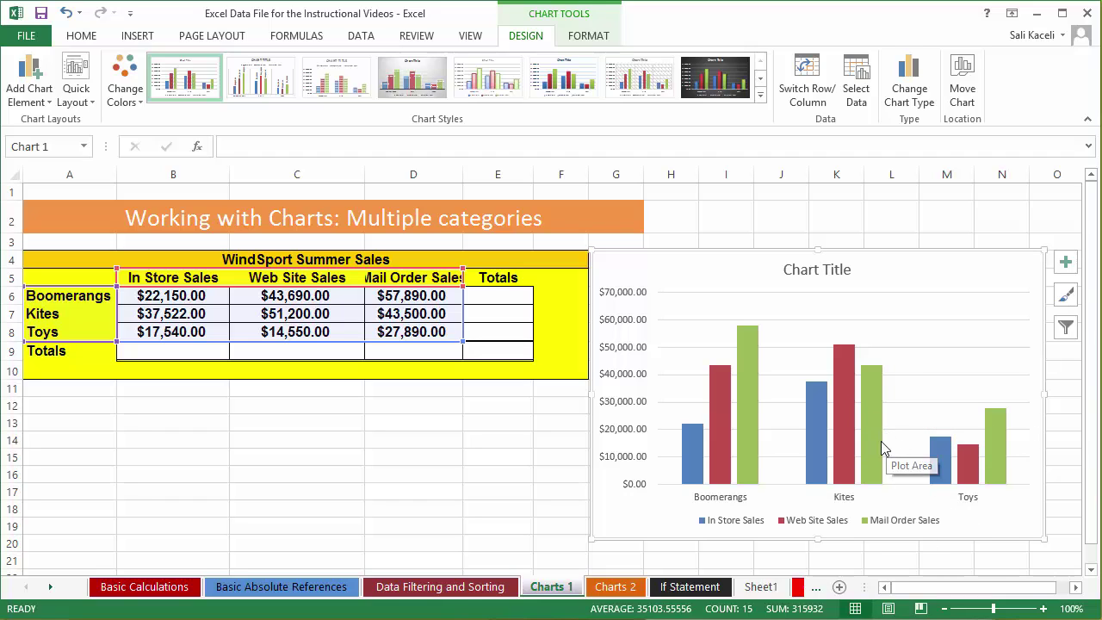
{"action": "mouse_move", "coordinate": [880, 440]}
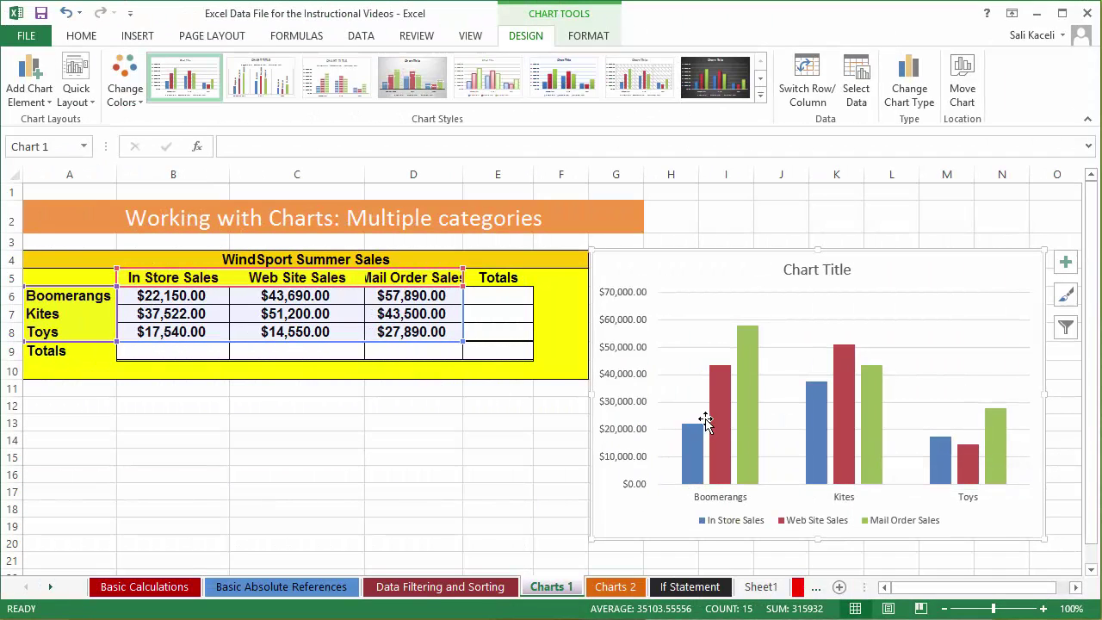
{"action": "mouse_move", "coordinate": [750, 428]}
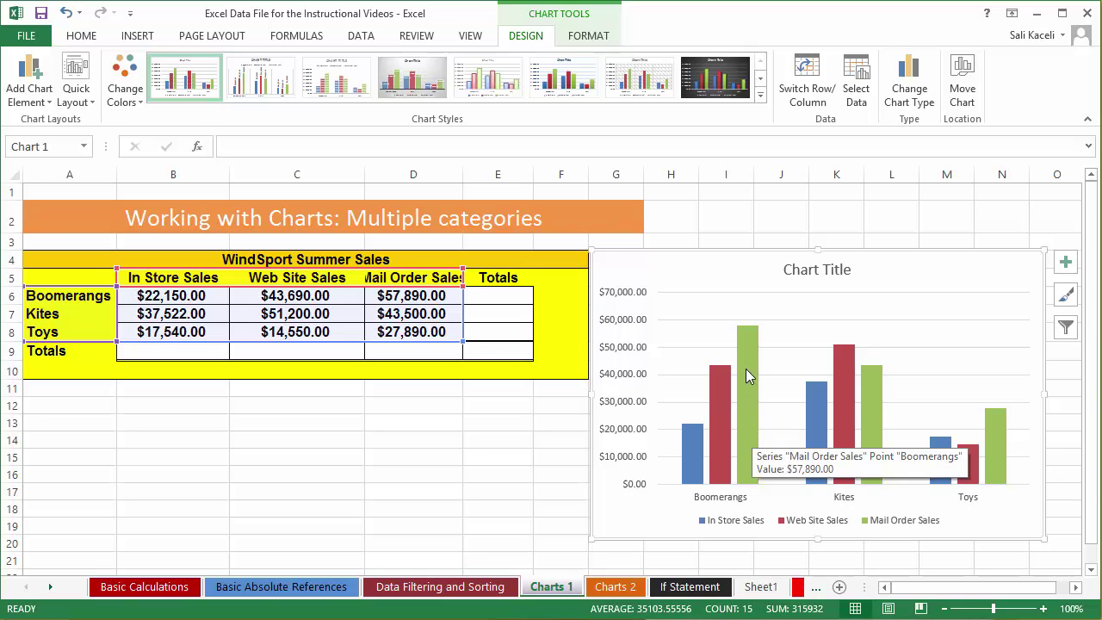
{"action": "mouse_move", "coordinate": [1001, 466]}
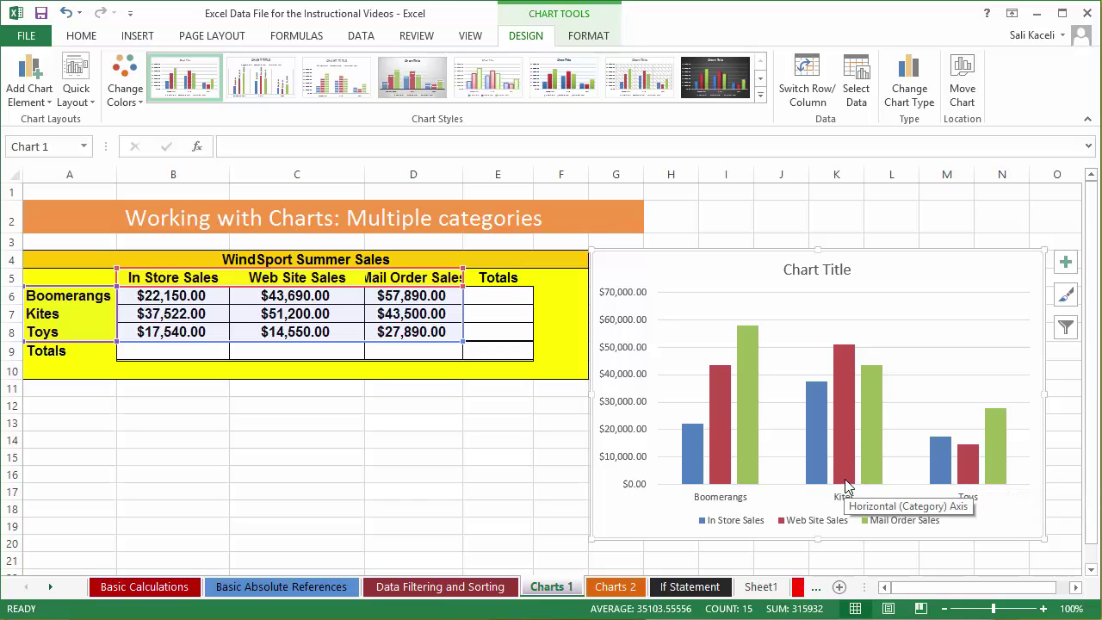
{"action": "mouse_move", "coordinate": [847, 421]}
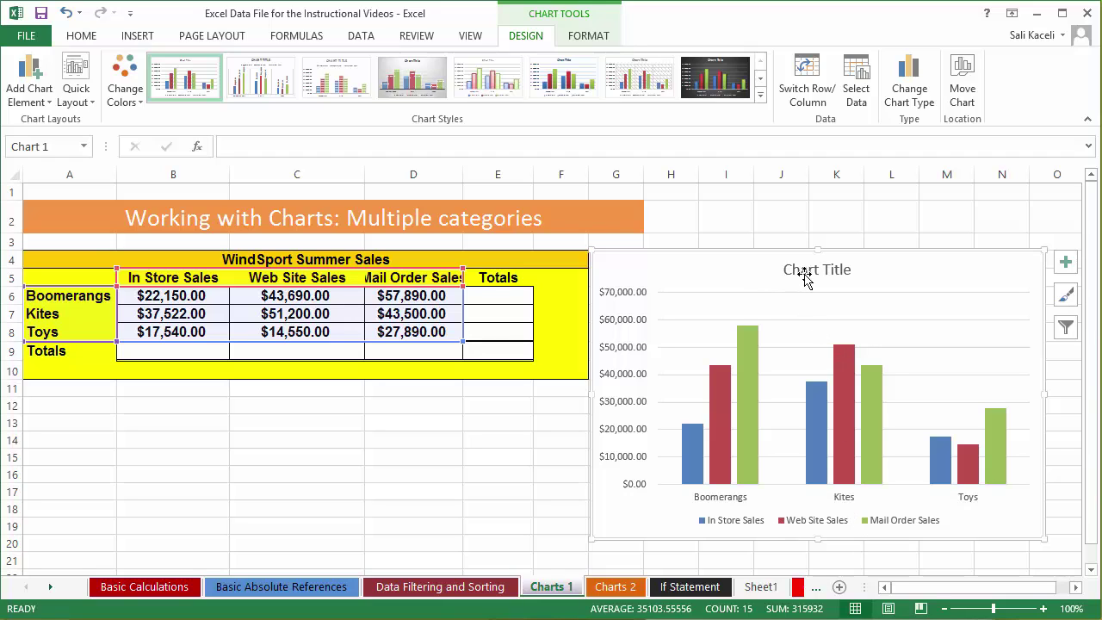
Apply the Color 4 palette of orange, teal and purple to the chart's columns
{"action": "left_click", "coordinate": [127, 109]}
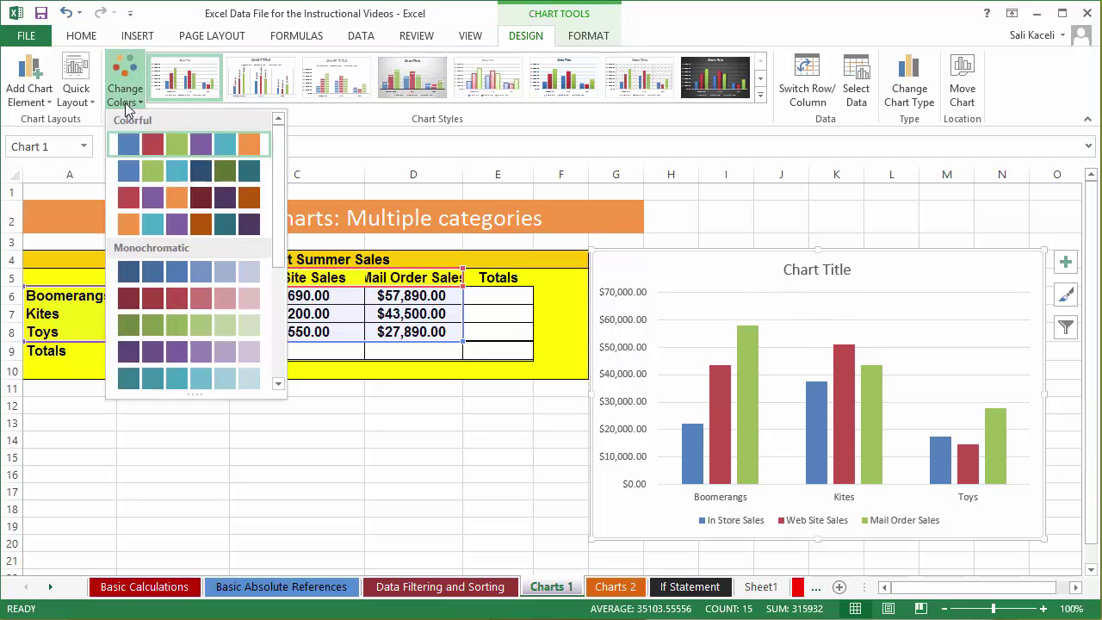
{"action": "left_click", "coordinate": [143, 219]}
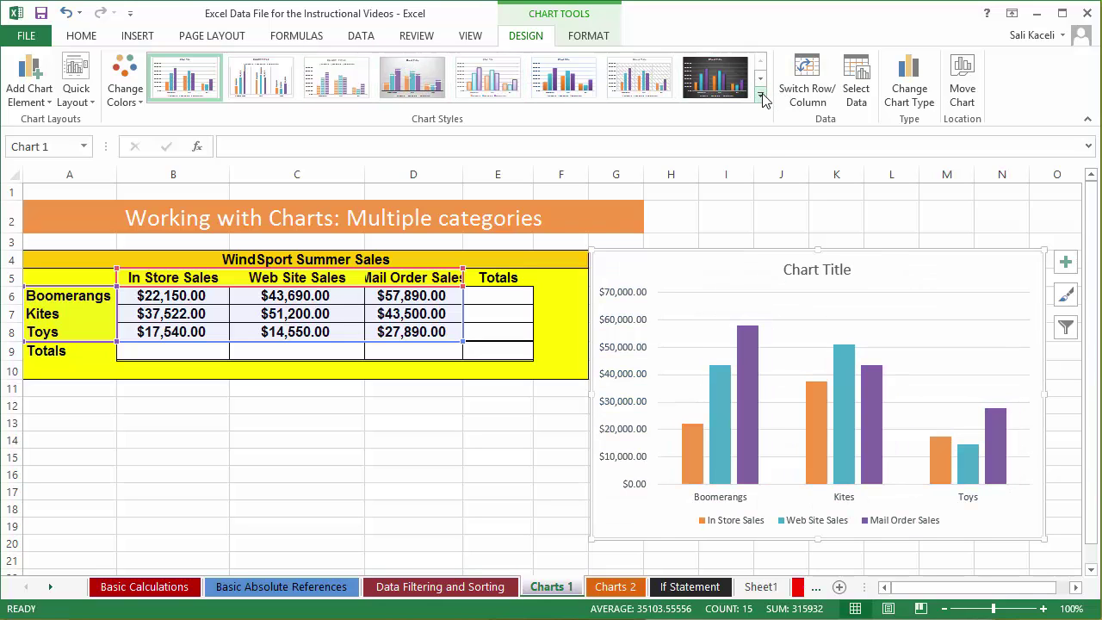
Apply the gradient-bar chart style with uppercase title, then open the Format Chart Area pane
{"action": "left_click", "coordinate": [760, 95]}
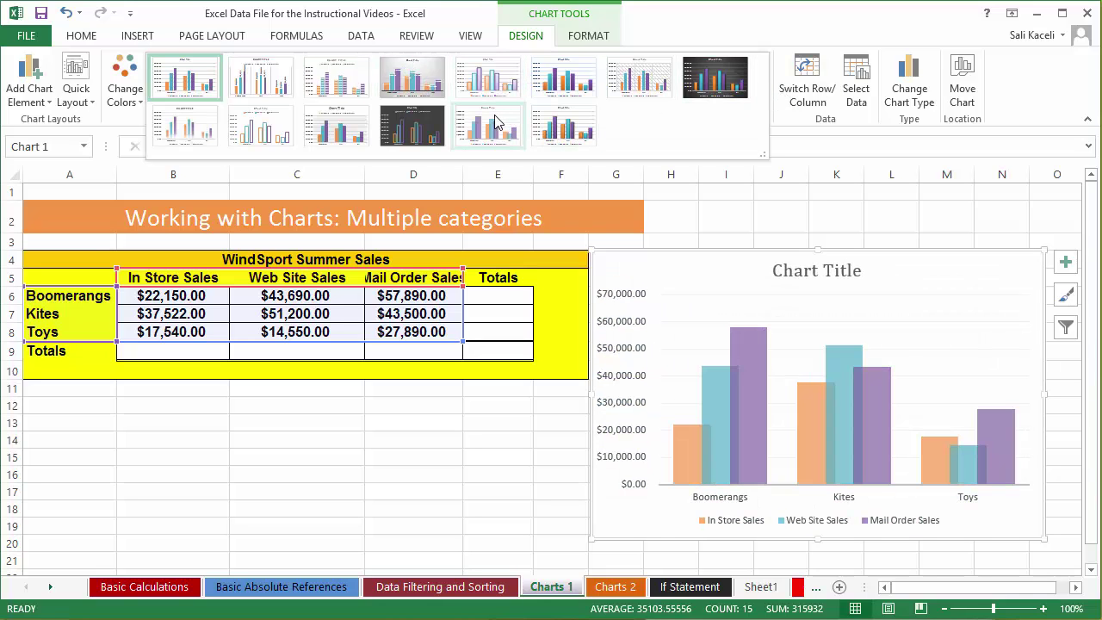
{"action": "left_click", "coordinate": [185, 126]}
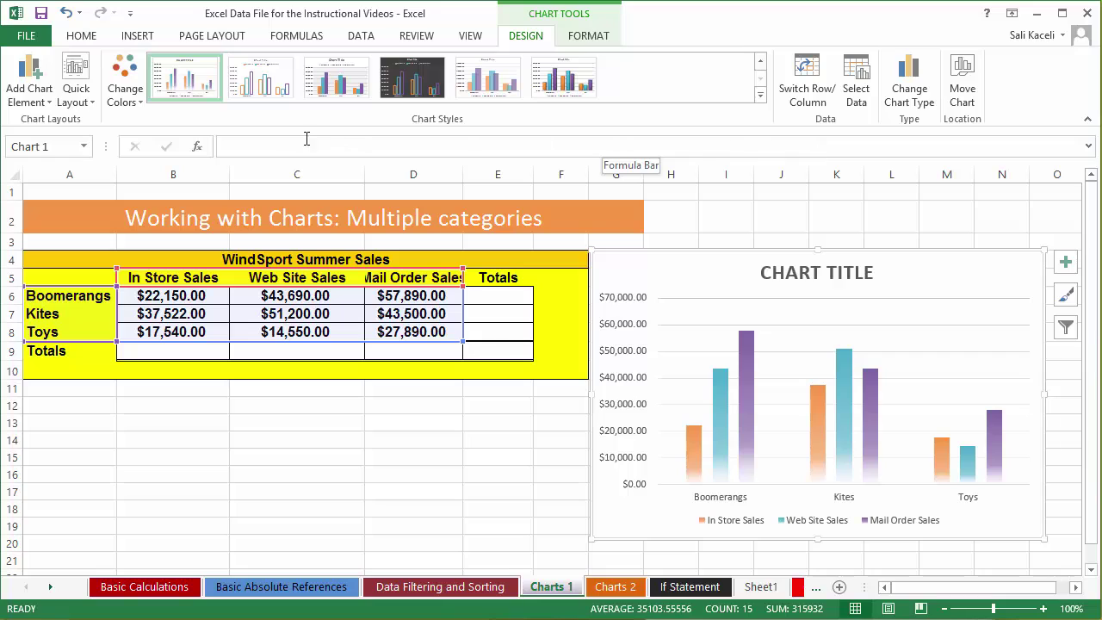
{"action": "left_click", "coordinate": [596, 39]}
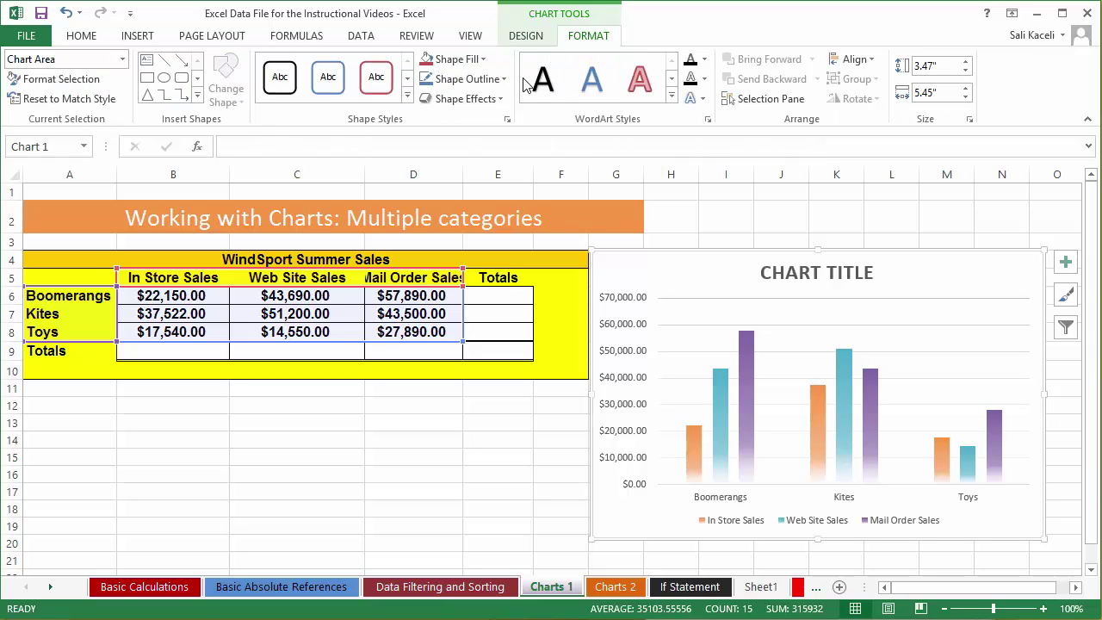
{"action": "left_click", "coordinate": [751, 426]}
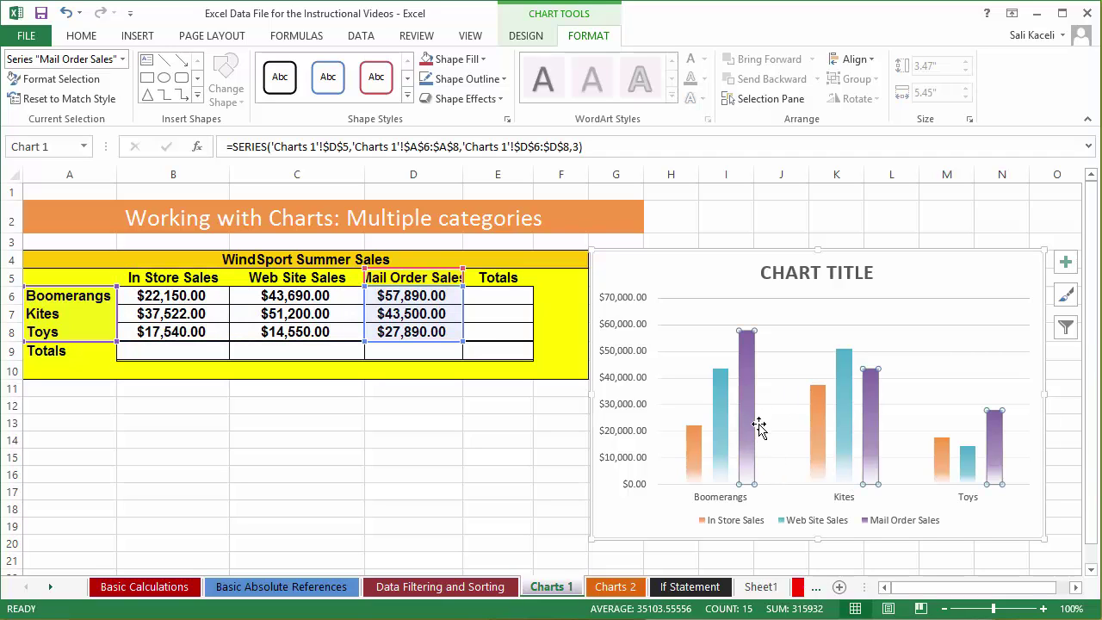
{"action": "mouse_move", "coordinate": [867, 417]}
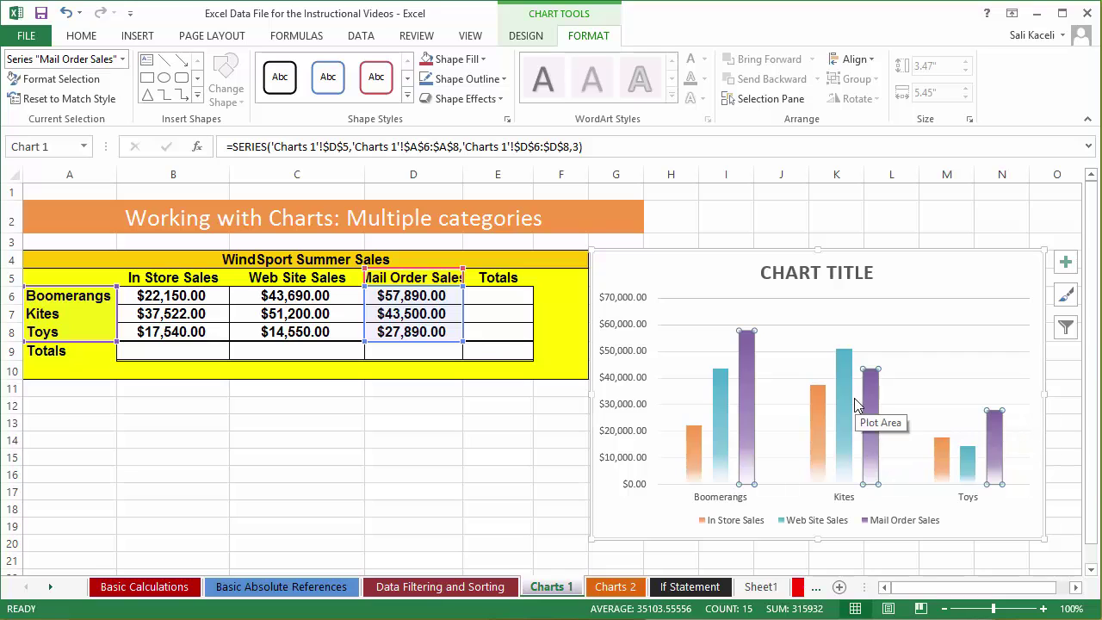
{"action": "double_click", "coordinate": [841, 258]}
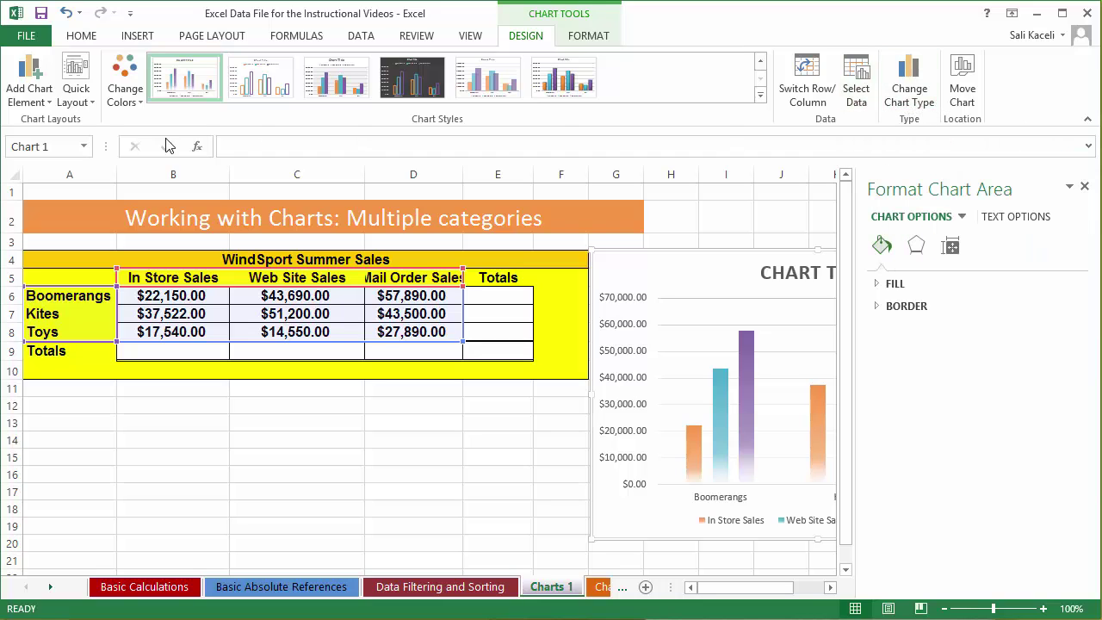
Browse the Quick Layout presets without applying one, then deselect the chart at cell D16
{"action": "left_click", "coordinate": [91, 103]}
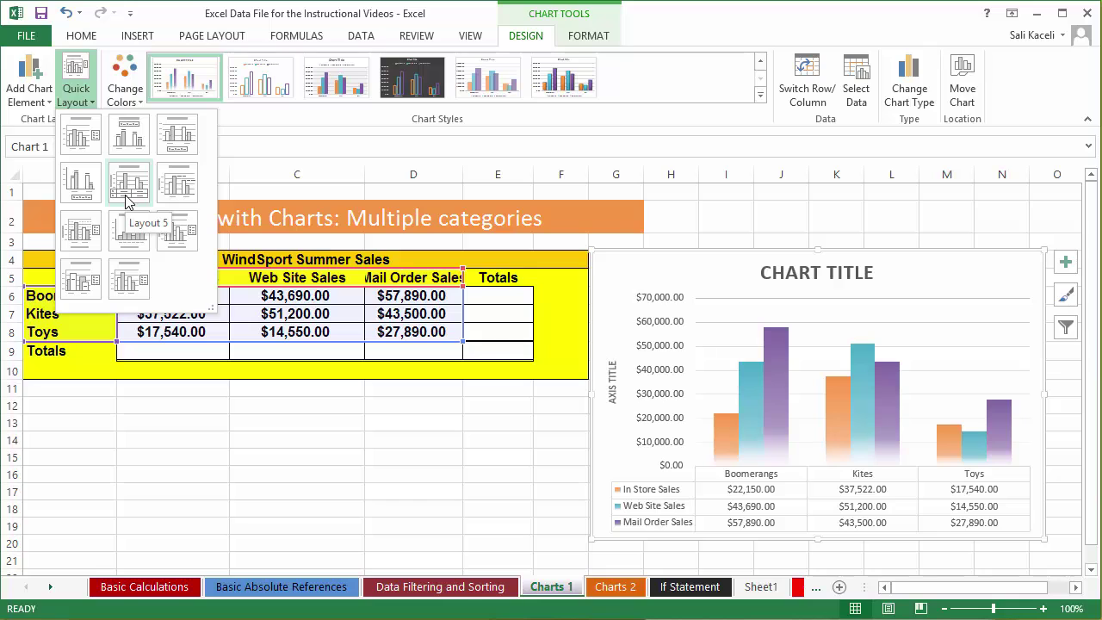
{"action": "left_click", "coordinate": [376, 480]}
{"action": "left_click", "coordinate": [381, 479]}
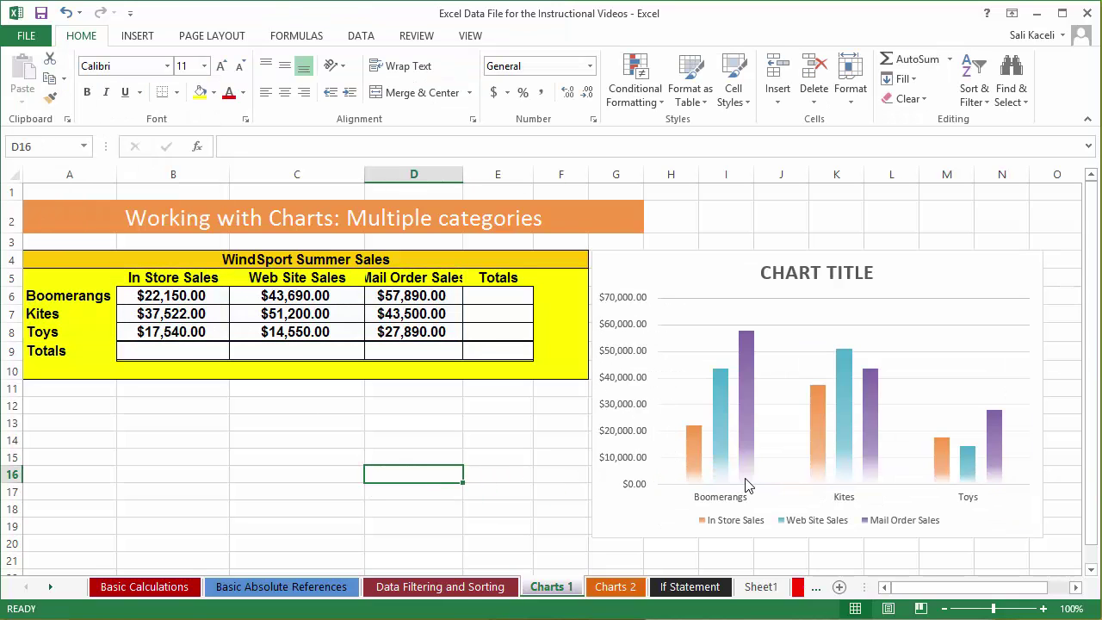
{"action": "mouse_move", "coordinate": [745, 485]}
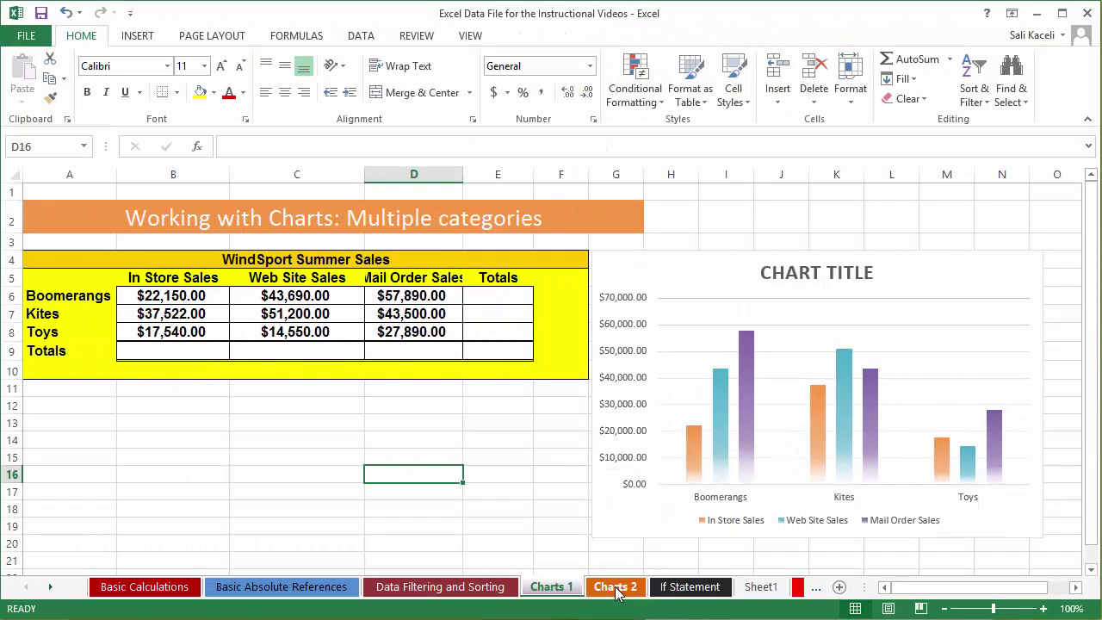
On the Charts 2 sheet, insert the recommended line chart of Year and Sales data A5:B18
{"action": "left_click", "coordinate": [615, 586]}
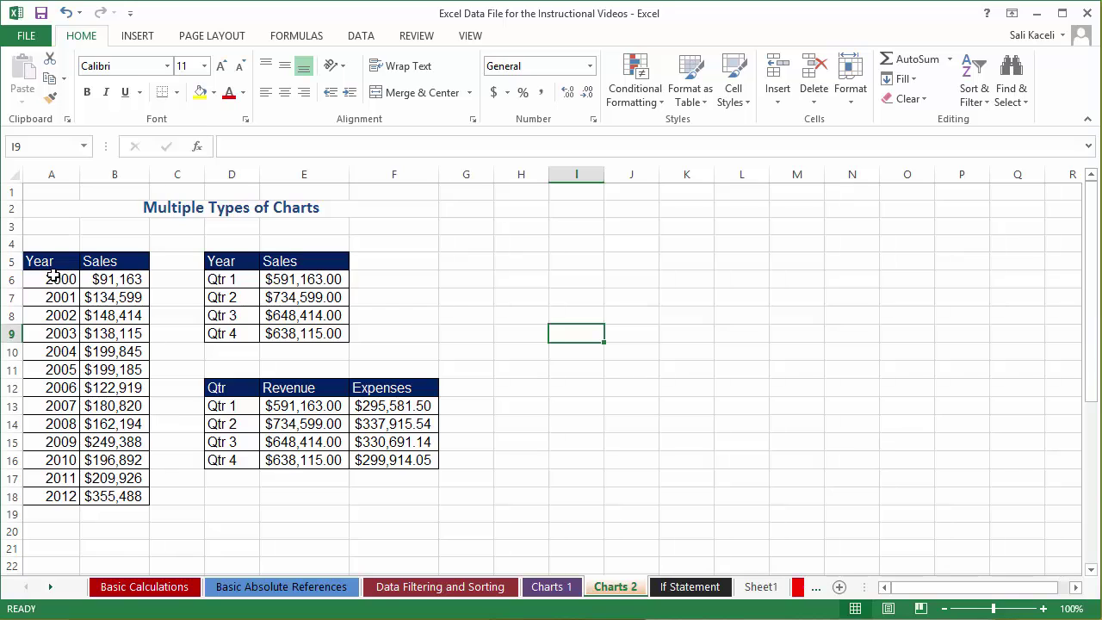
{"action": "left_click_drag", "start_coordinate": [40, 262], "coordinate": [114, 493]}
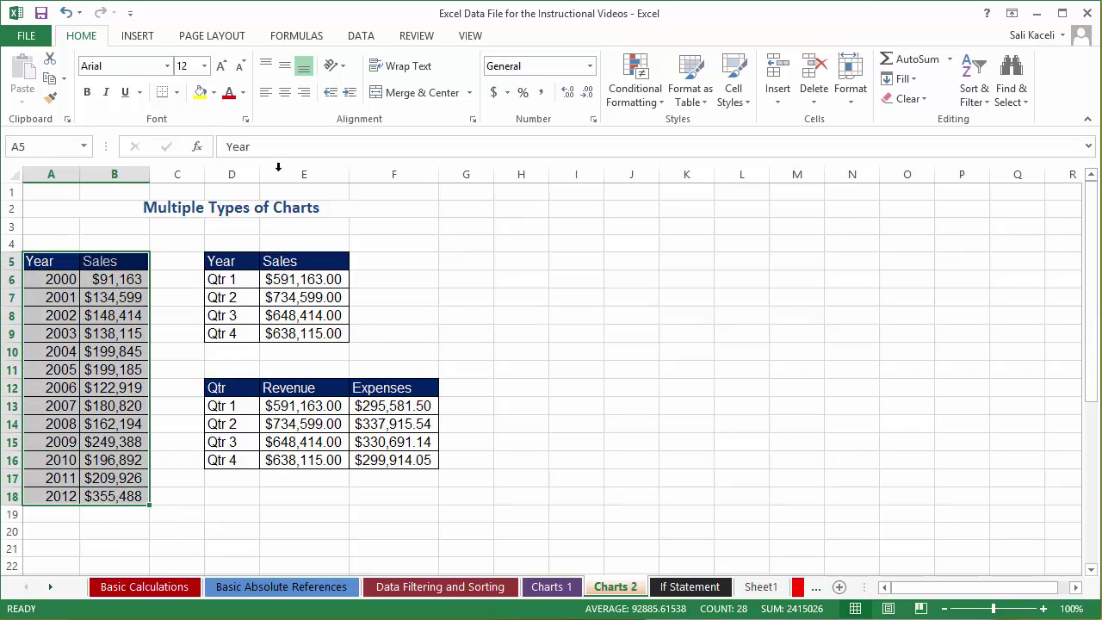
{"action": "left_click", "coordinate": [142, 38]}
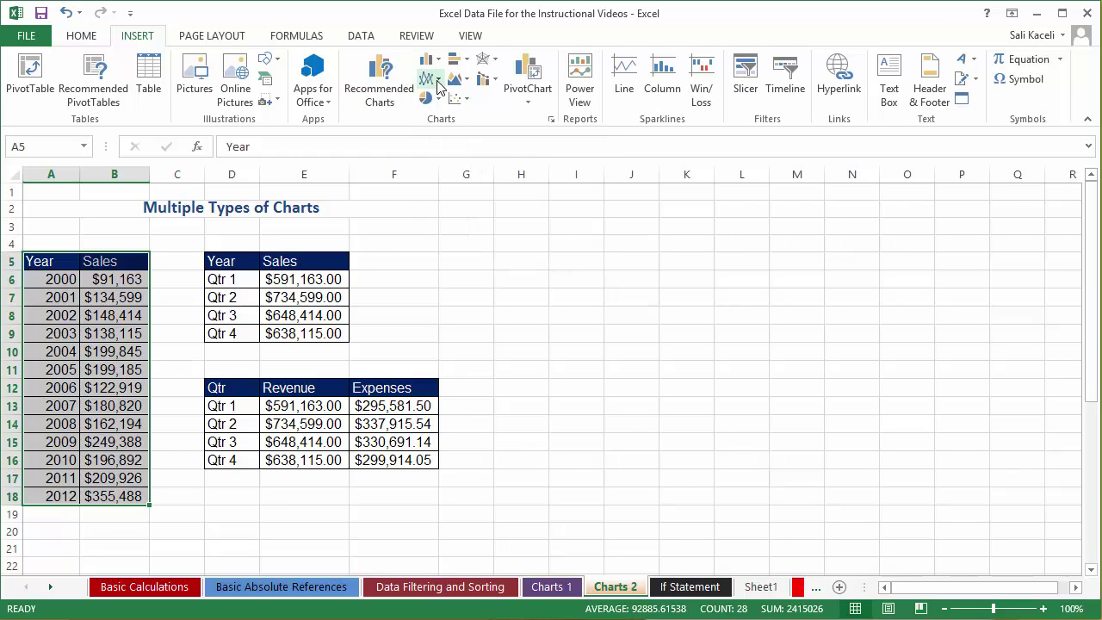
{"action": "left_click", "coordinate": [396, 99]}
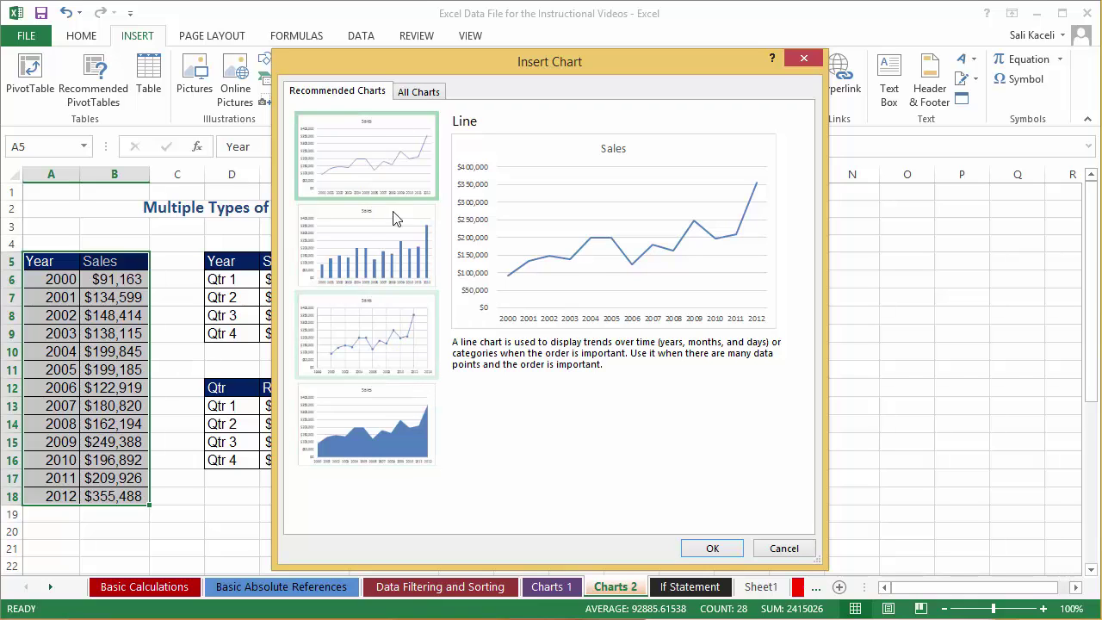
{"action": "left_click", "coordinate": [695, 549]}
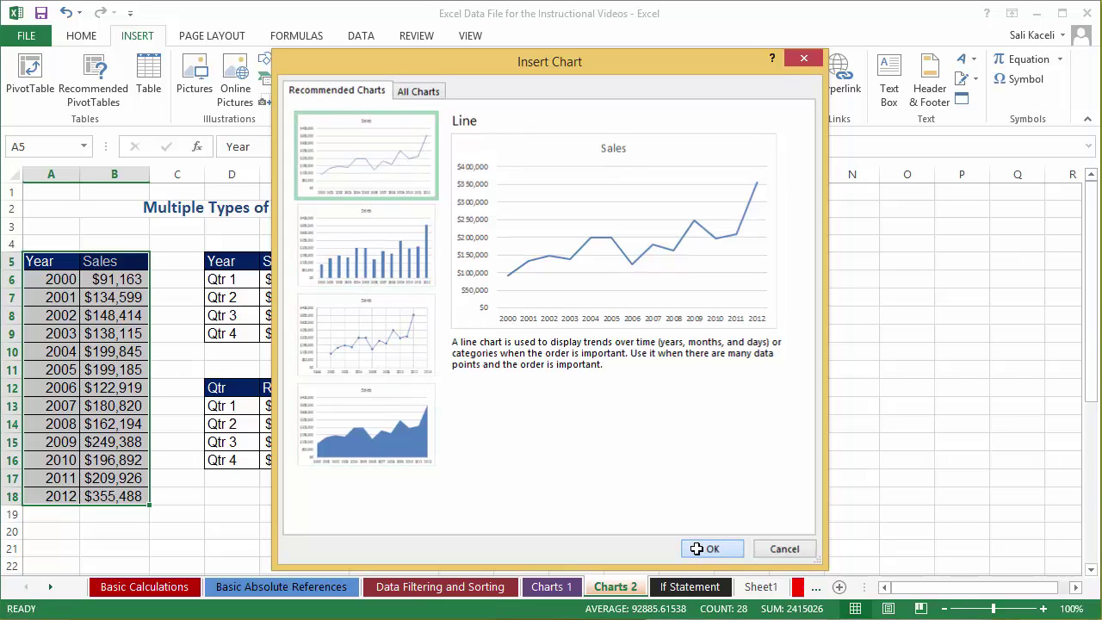
Move the Sales line chart beside the tables, keeping its default style after trying another
{"action": "left_click_drag", "start_coordinate": [523, 274], "coordinate": [646, 217]}
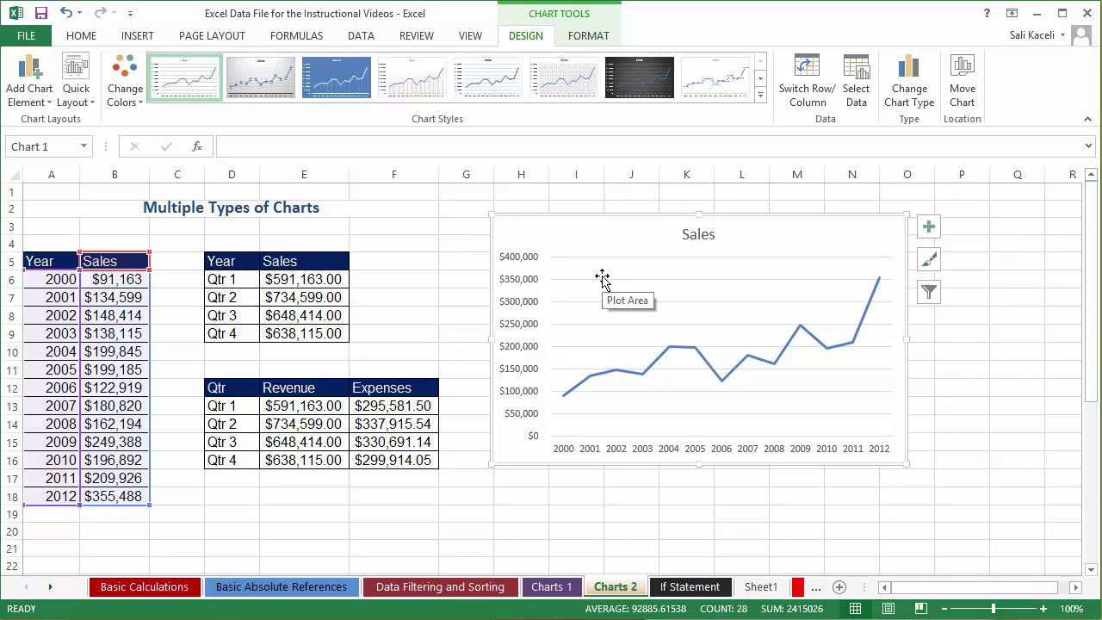
{"action": "left_click", "coordinate": [732, 83]}
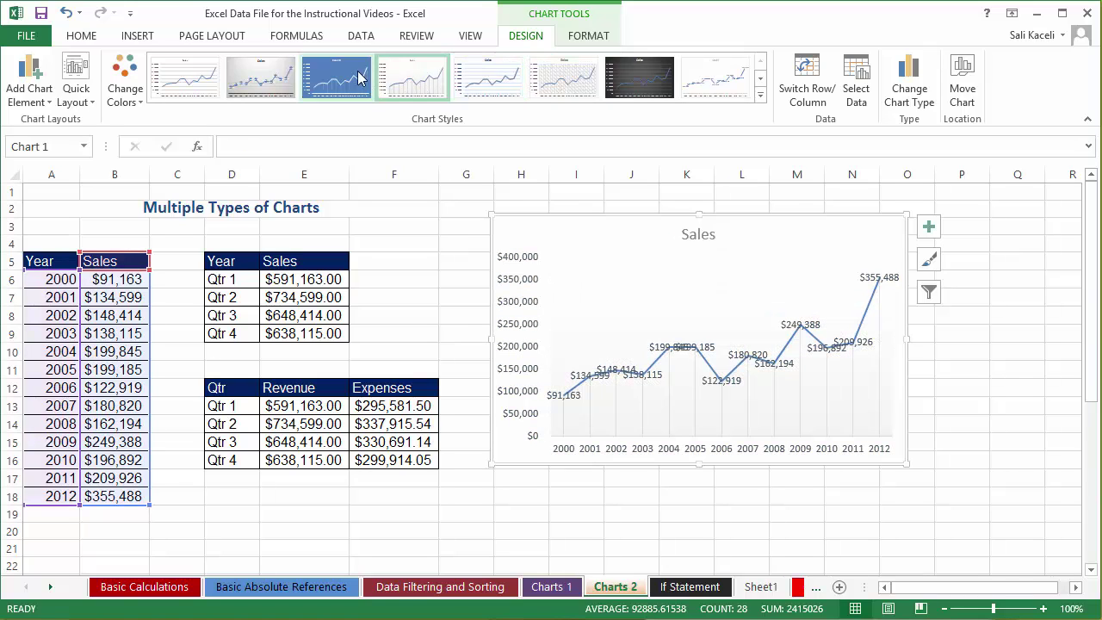
{"action": "left_click", "coordinate": [184, 77]}
Insert a Clustered Column chart of the Qtr 1 to Qtr 4 sales in D5:E9, then select D12:F16
{"action": "left_click", "coordinate": [420, 533]}
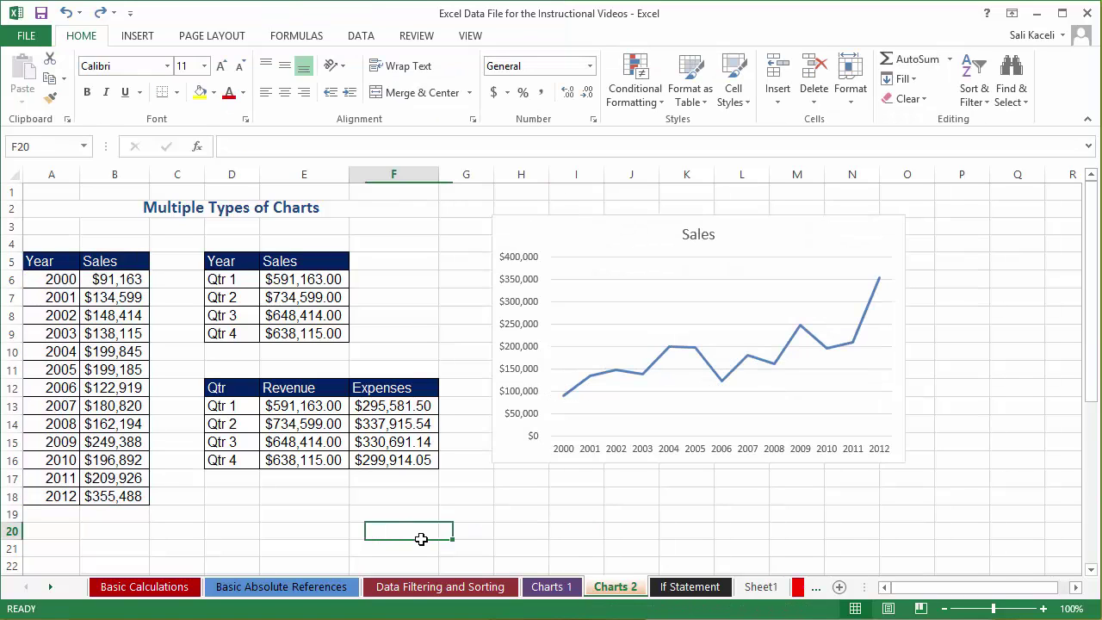
{"action": "scroll", "coordinate": [418, 528], "scroll_direction": "down", "scroll_amount": 1}
{"action": "left_click_drag", "start_coordinate": [213, 210], "coordinate": [291, 281]}
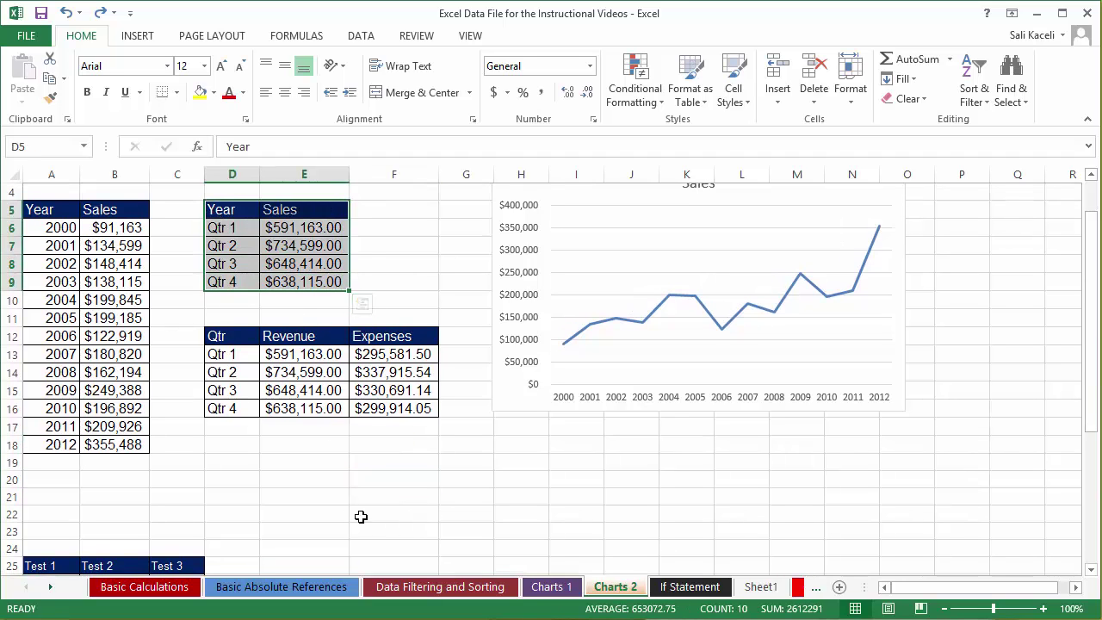
{"action": "left_click", "coordinate": [138, 35]}
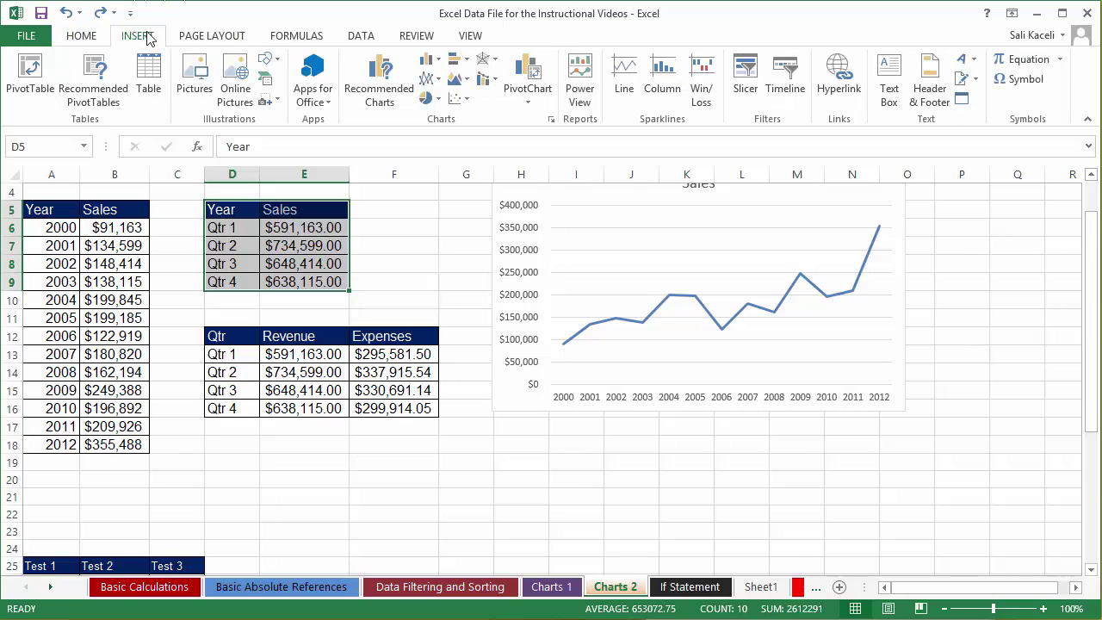
{"action": "left_click", "coordinate": [379, 95]}
{"action": "left_click_drag", "start_coordinate": [499, 61], "coordinate": [710, 57]}
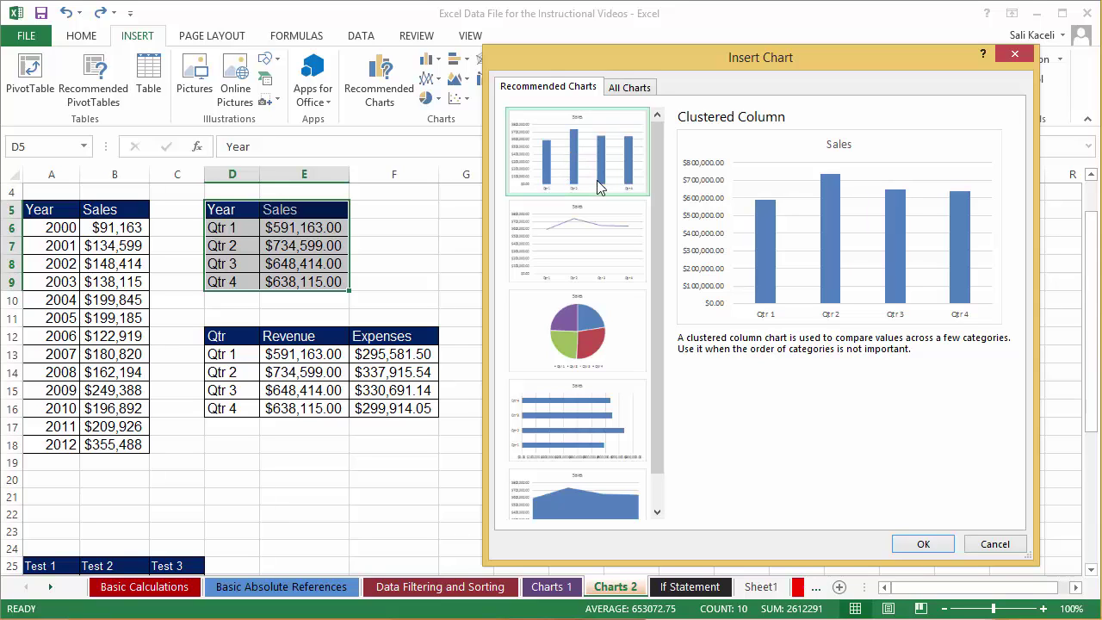
{"action": "left_click", "coordinate": [919, 544]}
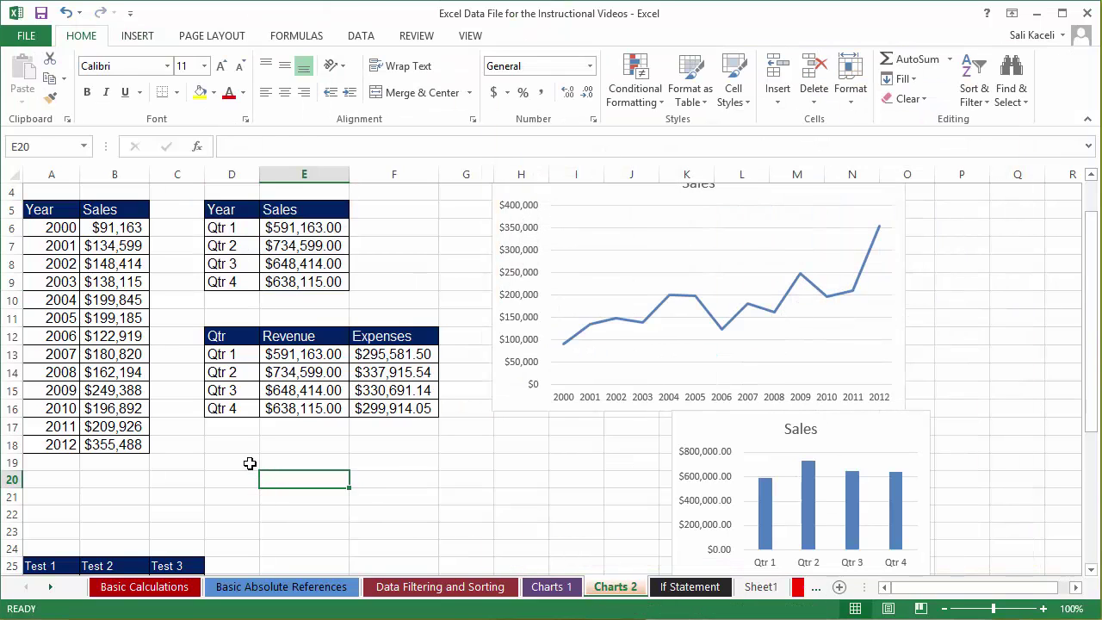
{"action": "left_click_drag", "start_coordinate": [220, 337], "coordinate": [375, 408]}
Insert a Stacked Column chart of quarterly Revenue and Expenses and move it off the data tables
{"action": "left_click", "coordinate": [137, 36]}
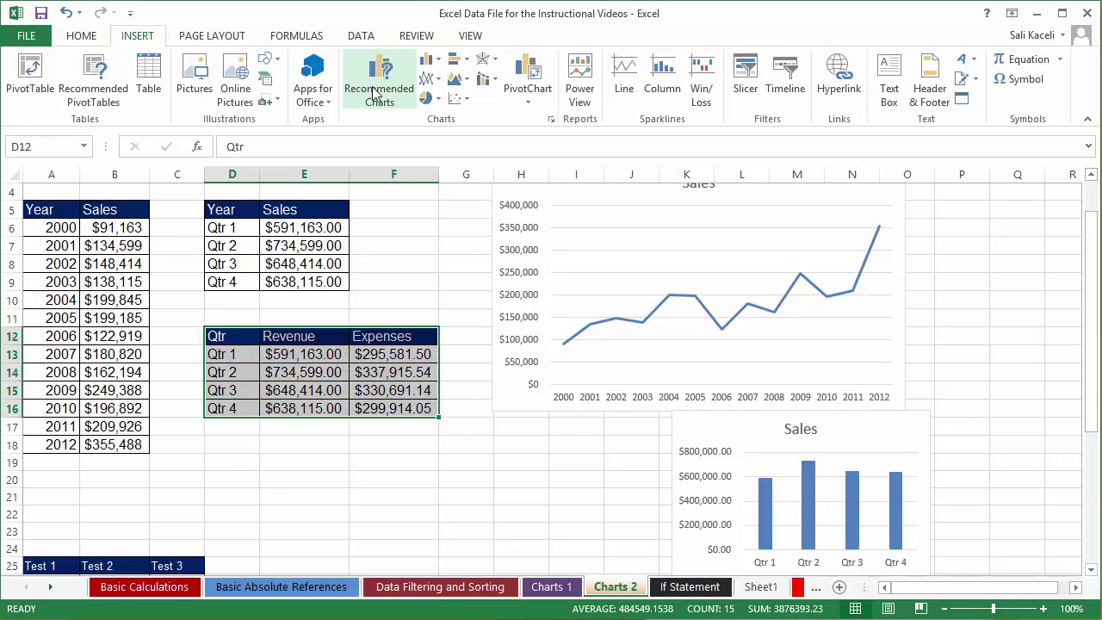
{"action": "left_click", "coordinate": [379, 89]}
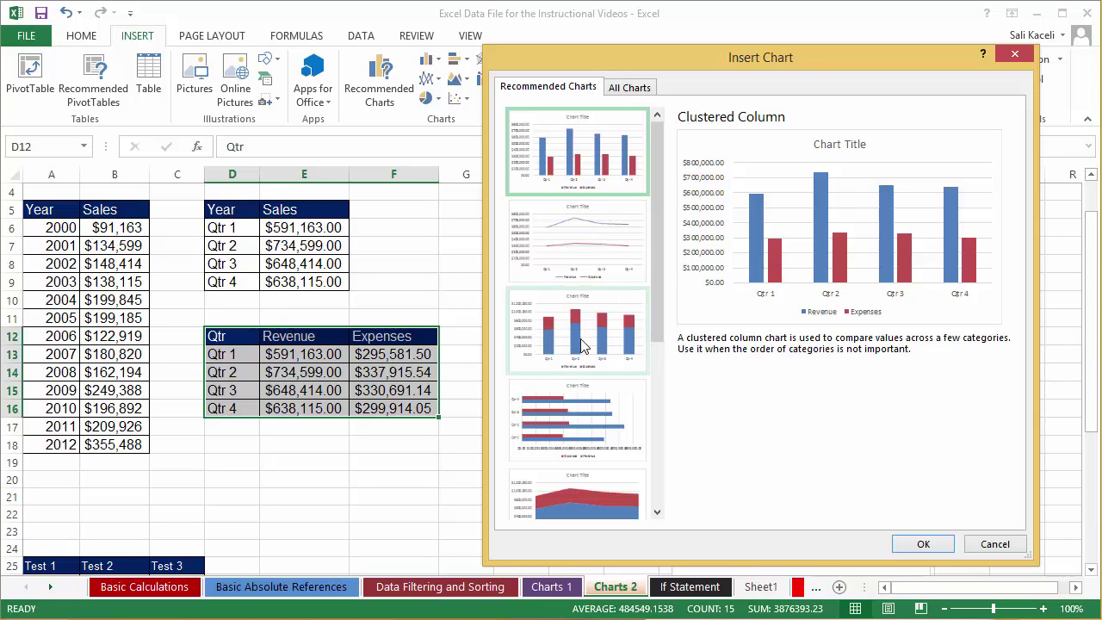
{"action": "left_click", "coordinate": [580, 343]}
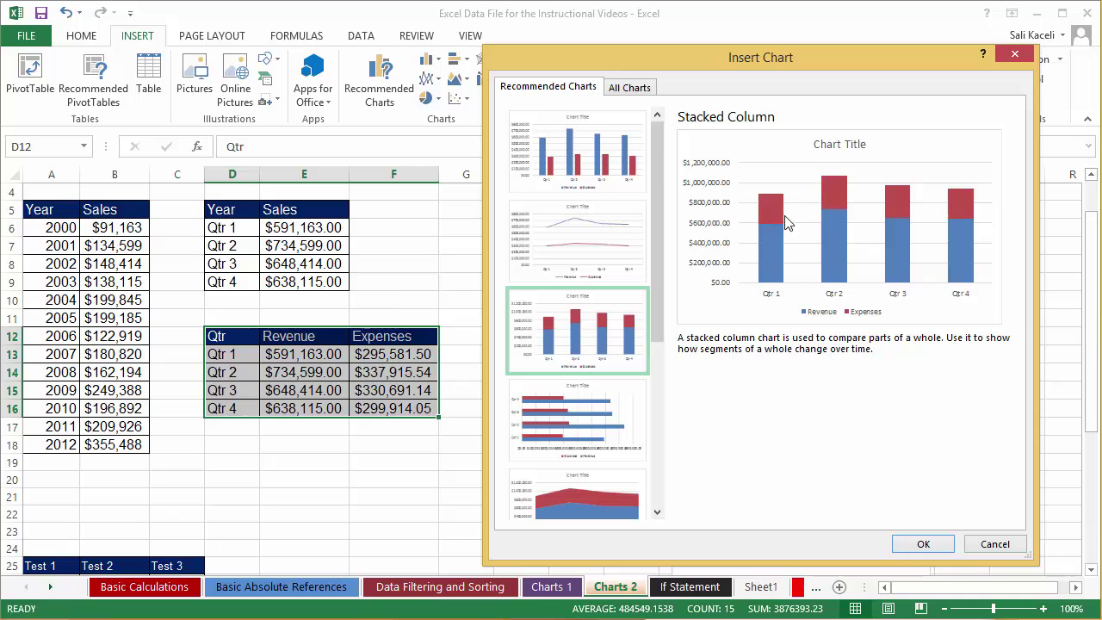
{"action": "left_click", "coordinate": [917, 544]}
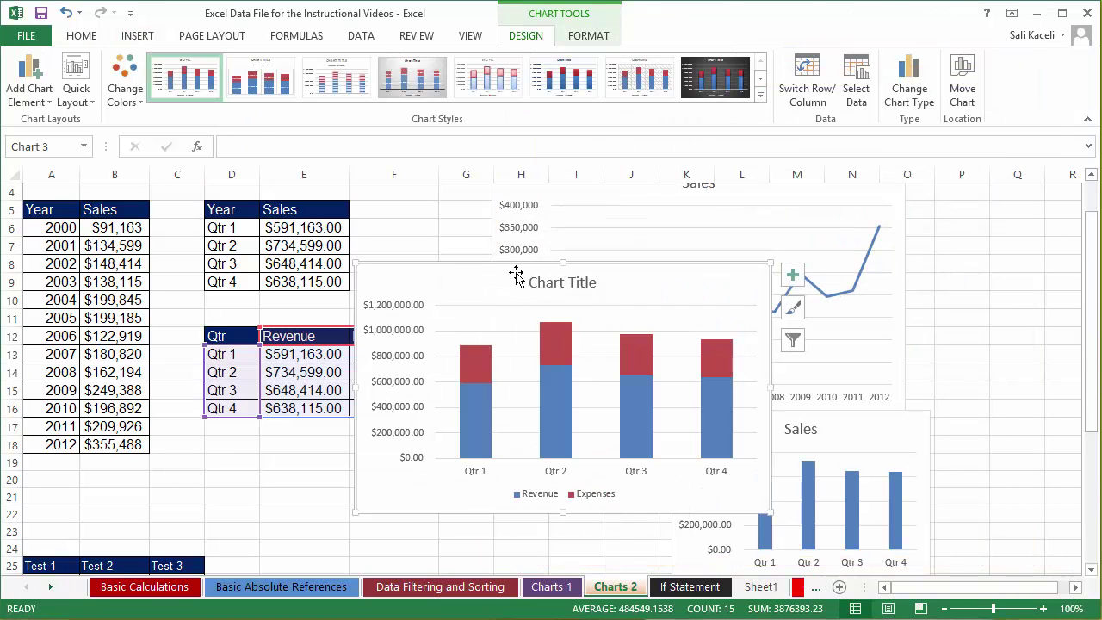
{"action": "left_click_drag", "start_coordinate": [515, 271], "coordinate": [512, 400]}
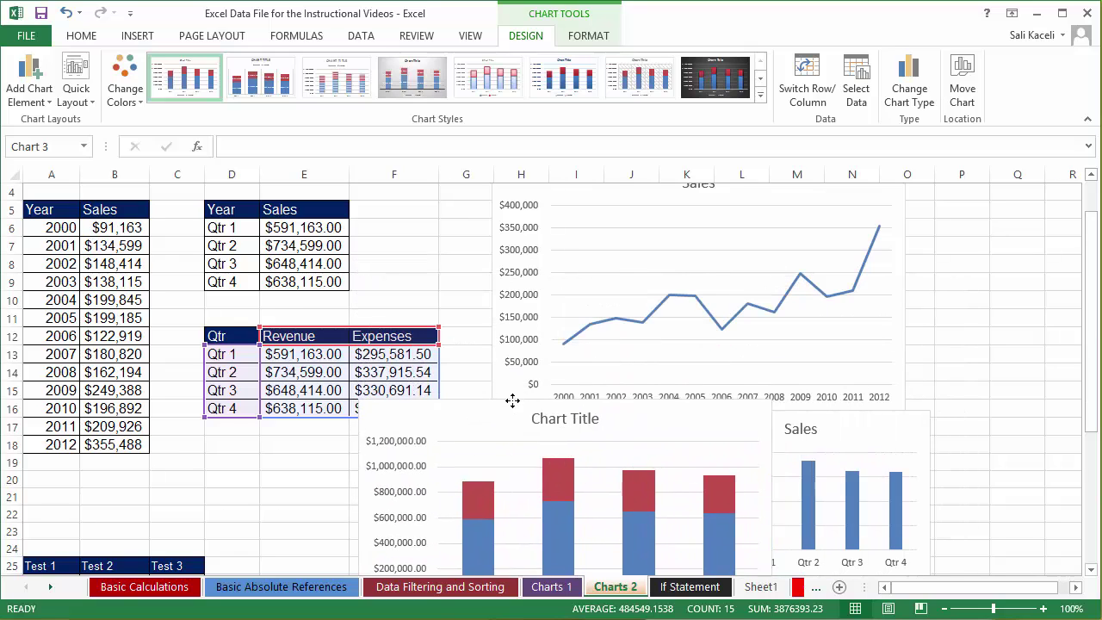
{"action": "scroll", "coordinate": [278, 474], "scroll_direction": "down", "scroll_amount": 6}
Select the test-score table A25:C38
{"action": "left_click", "coordinate": [284, 435]}
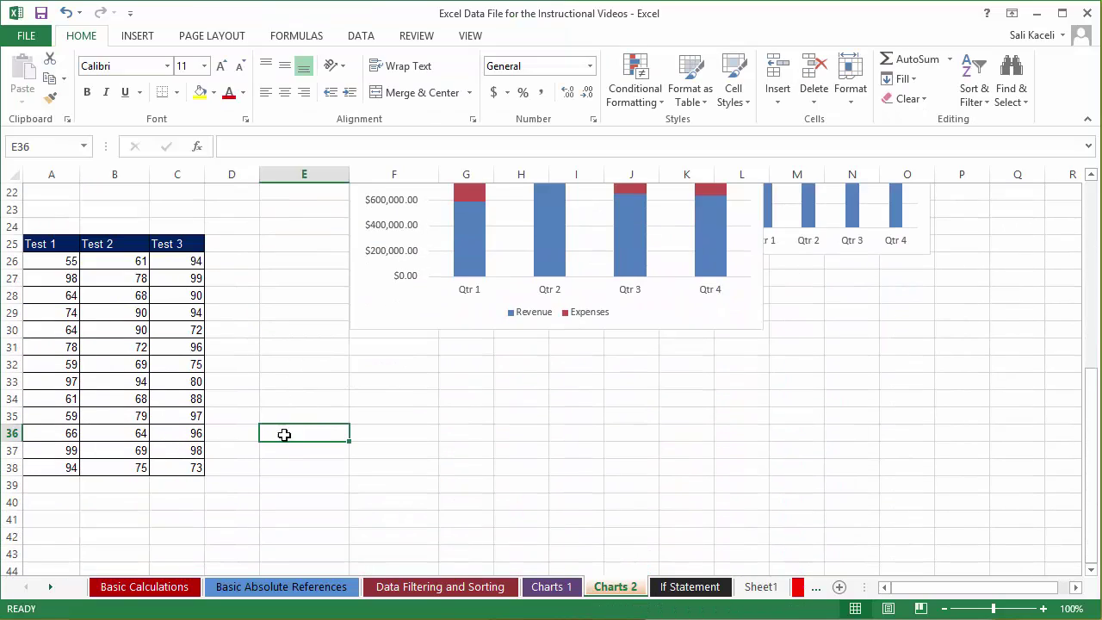
{"action": "left_click_drag", "start_coordinate": [40, 245], "coordinate": [176, 467]}
{"action": "left_click", "coordinate": [138, 35]}
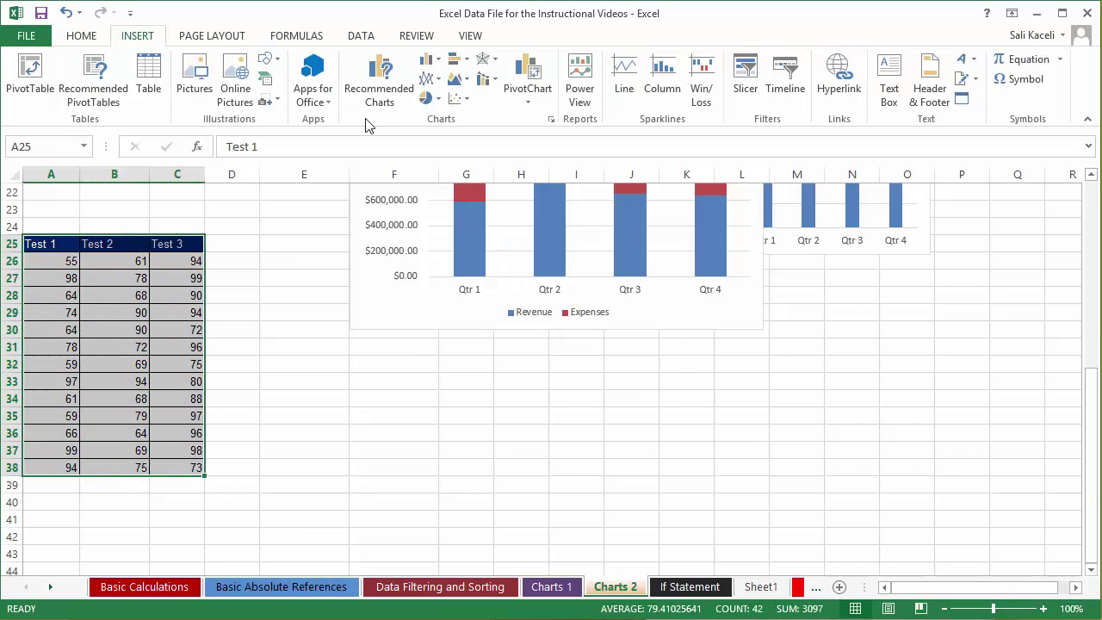
Compare Scatter, Column and Bar recommended charts, then insert a Line chart of Test 1–3 scores
{"action": "left_click", "coordinate": [378, 95]}
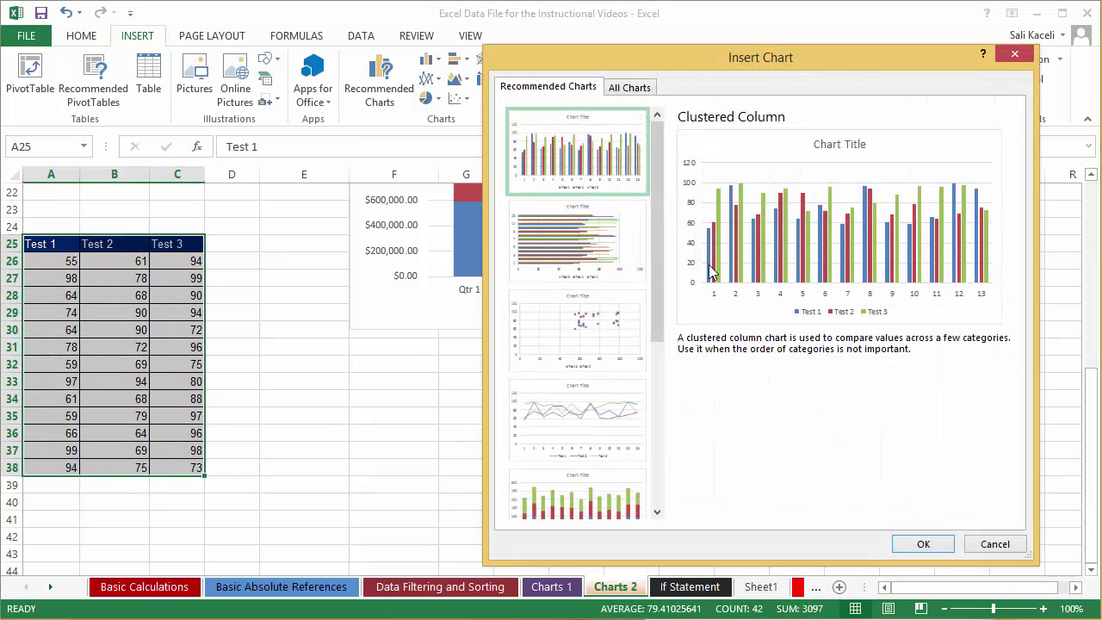
{"action": "left_click", "coordinate": [559, 334]}
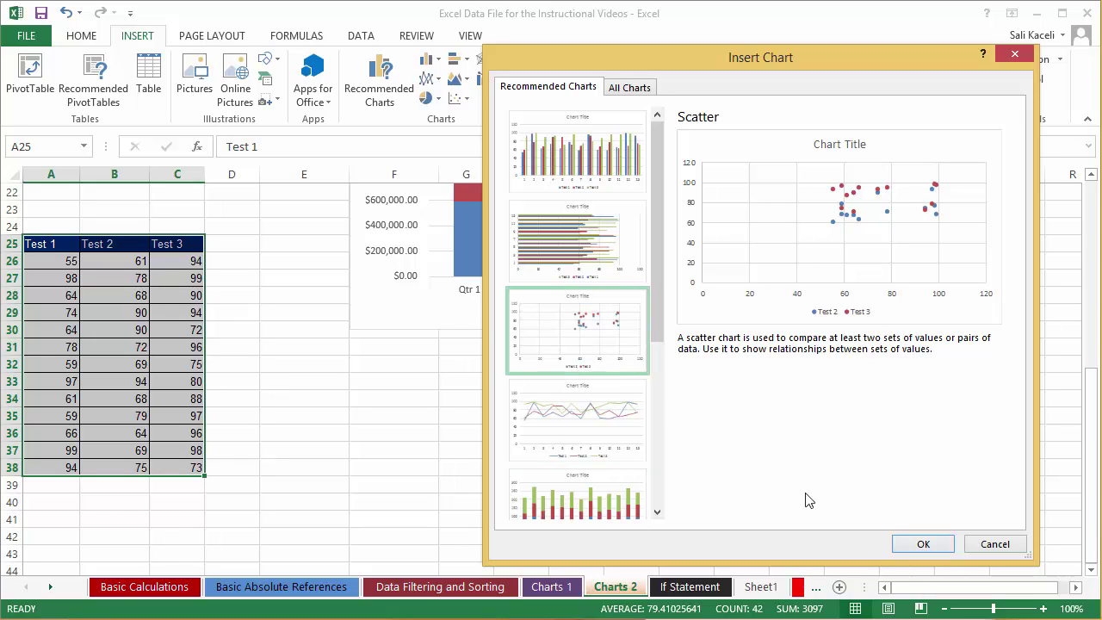
{"action": "left_click", "coordinate": [600, 173]}
{"action": "left_click", "coordinate": [535, 229]}
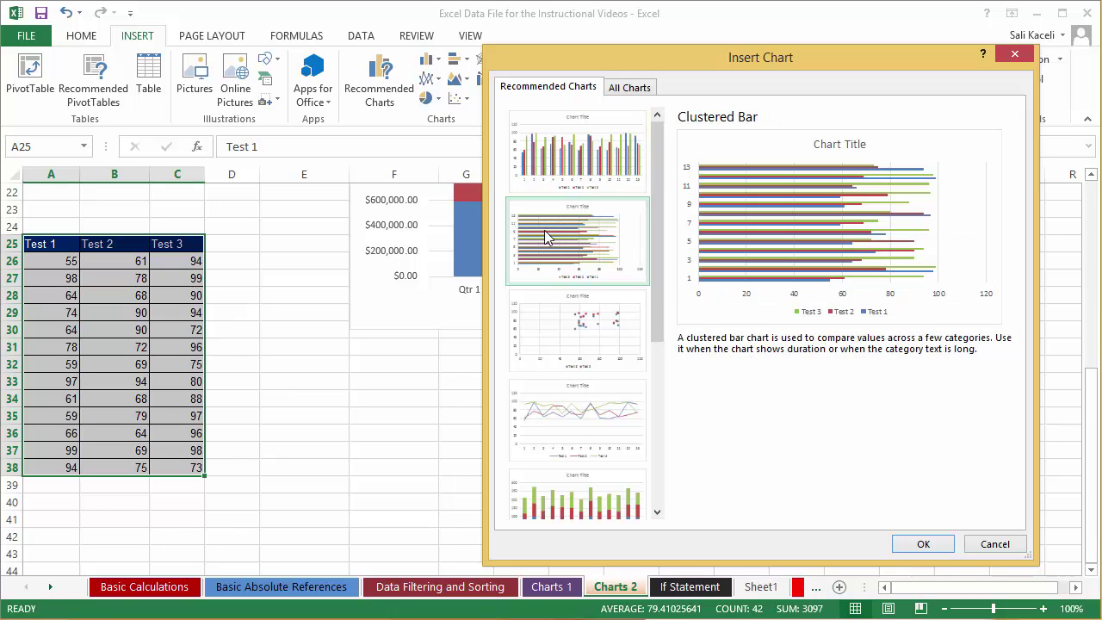
{"action": "left_click", "coordinate": [558, 183]}
{"action": "left_click", "coordinate": [585, 391]}
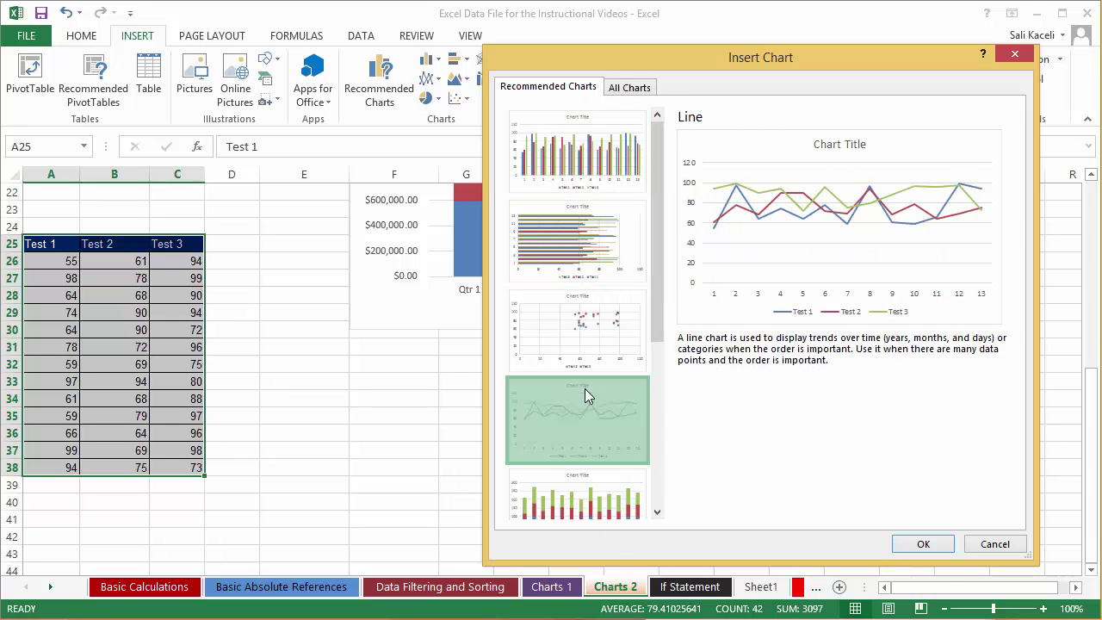
{"action": "left_click", "coordinate": [922, 544]}
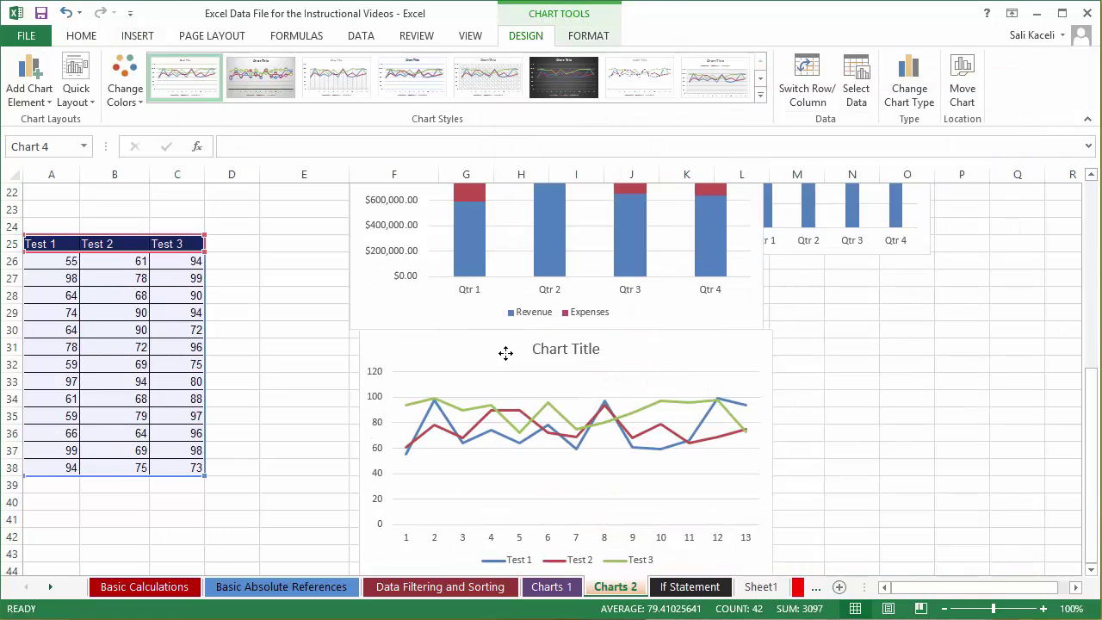
{"action": "left_click", "coordinate": [929, 389]}
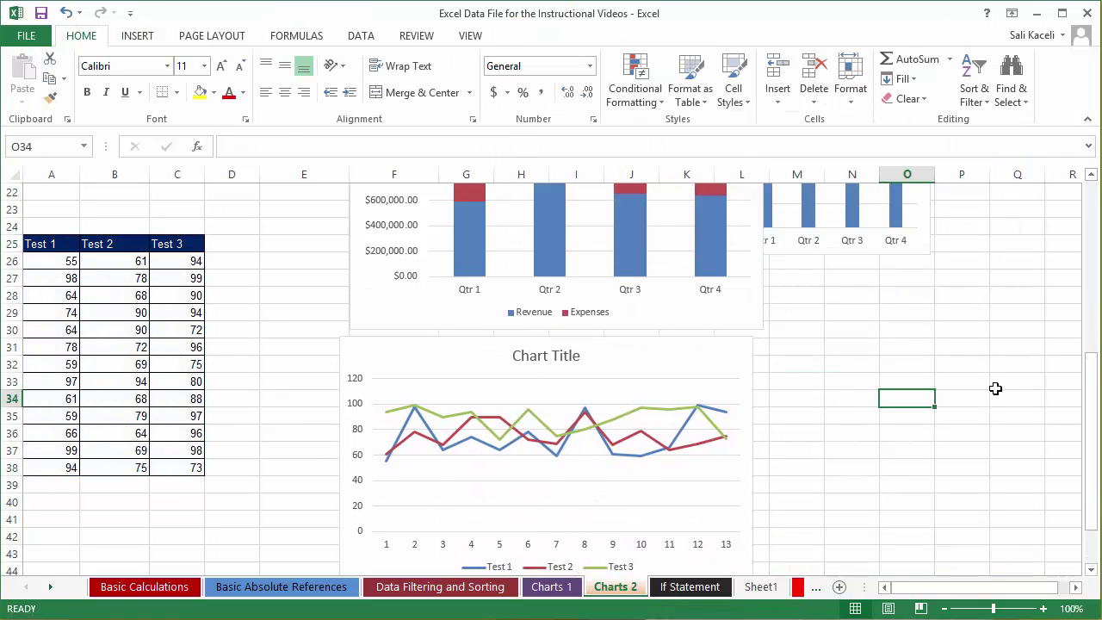
Open the Format Chart Area pane on the Test 1–3 line chart, checking the FORMAT and DESIGN commands
{"action": "scroll", "coordinate": [787, 398], "scroll_direction": "up", "scroll_amount": 7}
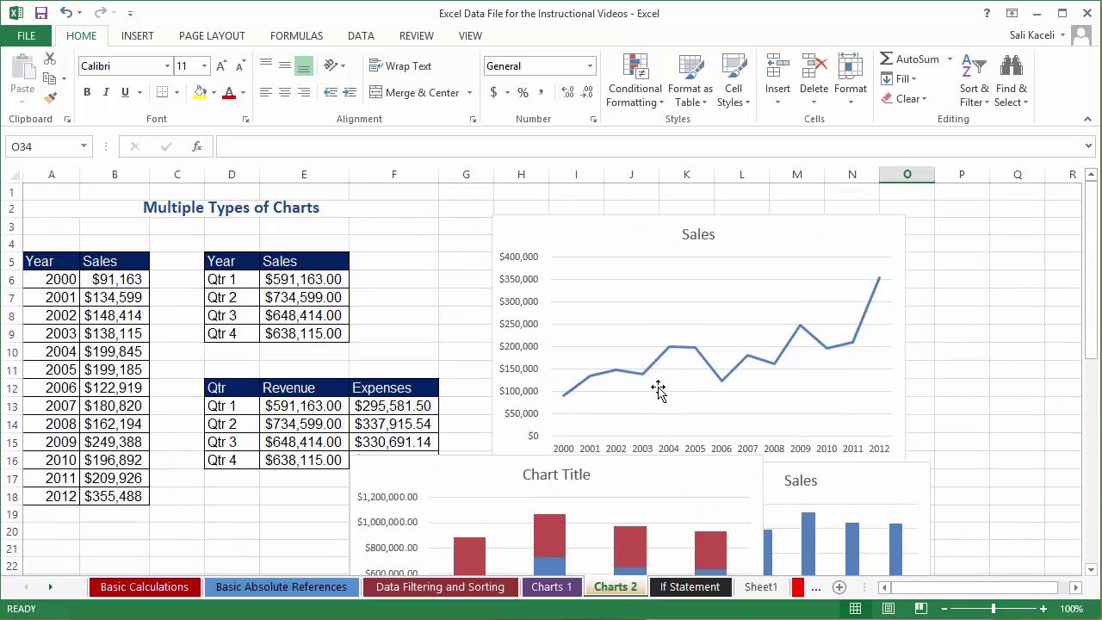
{"action": "scroll", "coordinate": [657, 388], "scroll_direction": "down", "scroll_amount": 12}
{"action": "scroll", "coordinate": [578, 398], "scroll_direction": "up", "scroll_amount": 6}
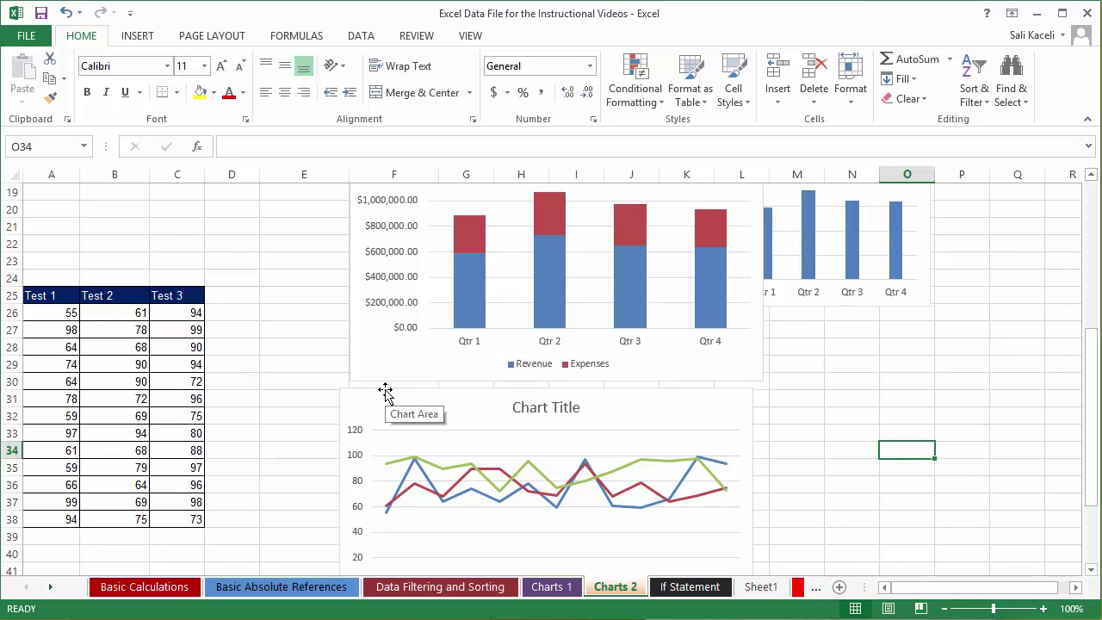
{"action": "left_click", "coordinate": [406, 452]}
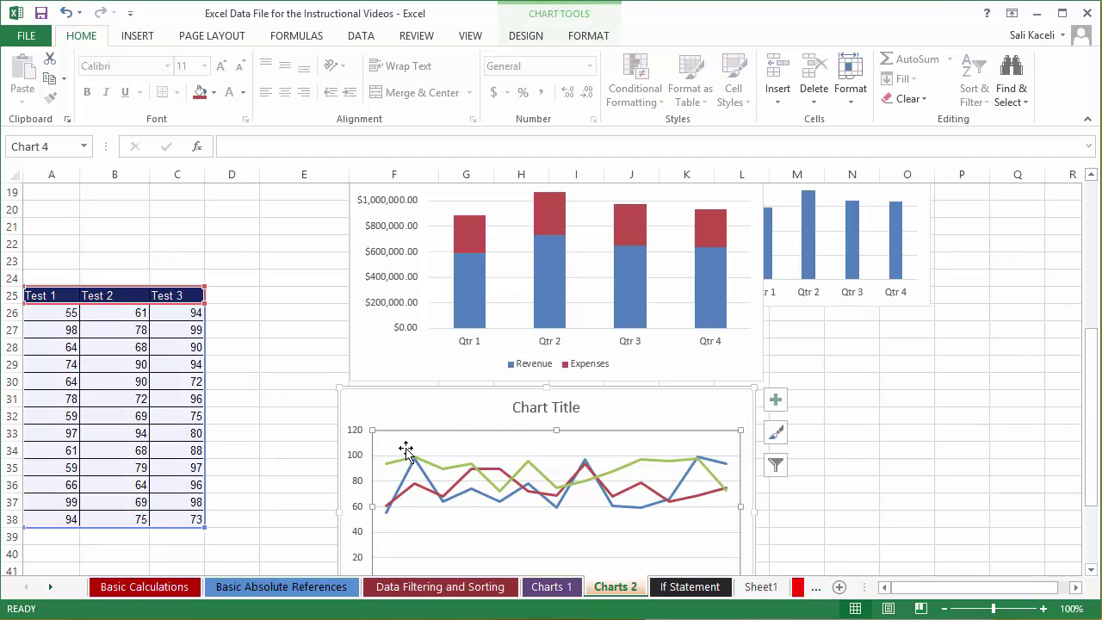
{"action": "double_click", "coordinate": [401, 406]}
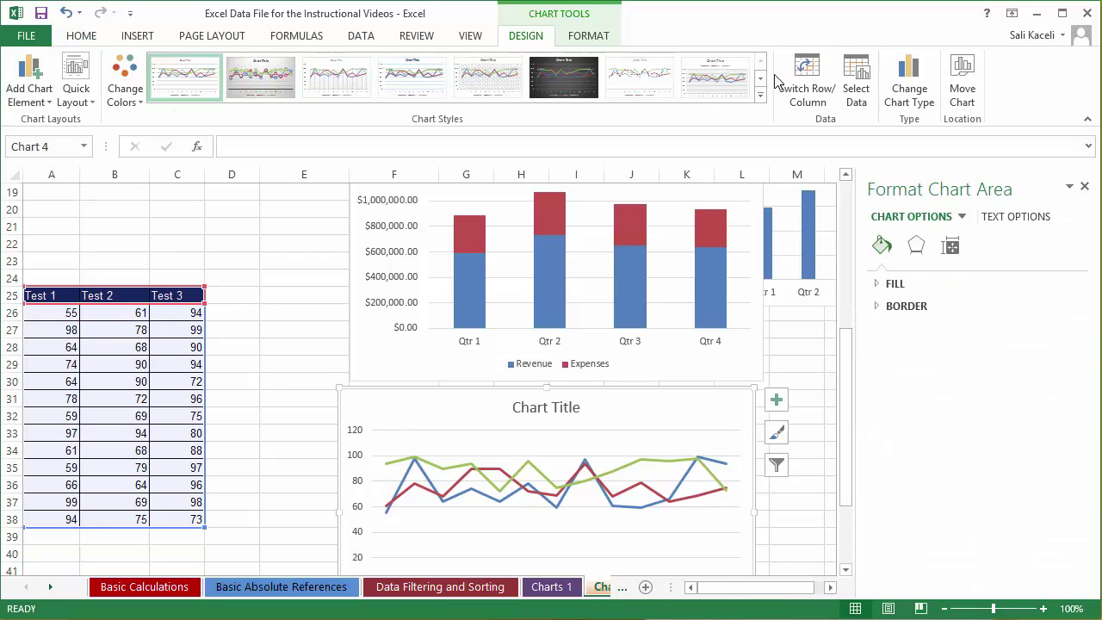
{"action": "left_click", "coordinate": [573, 38]}
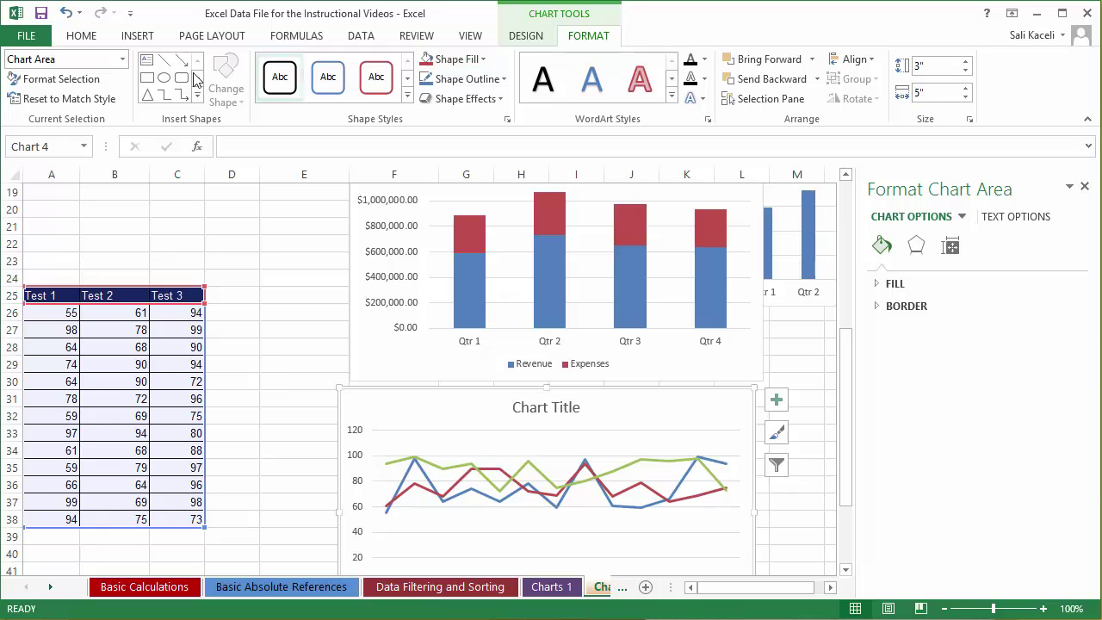
{"action": "left_click", "coordinate": [524, 39]}
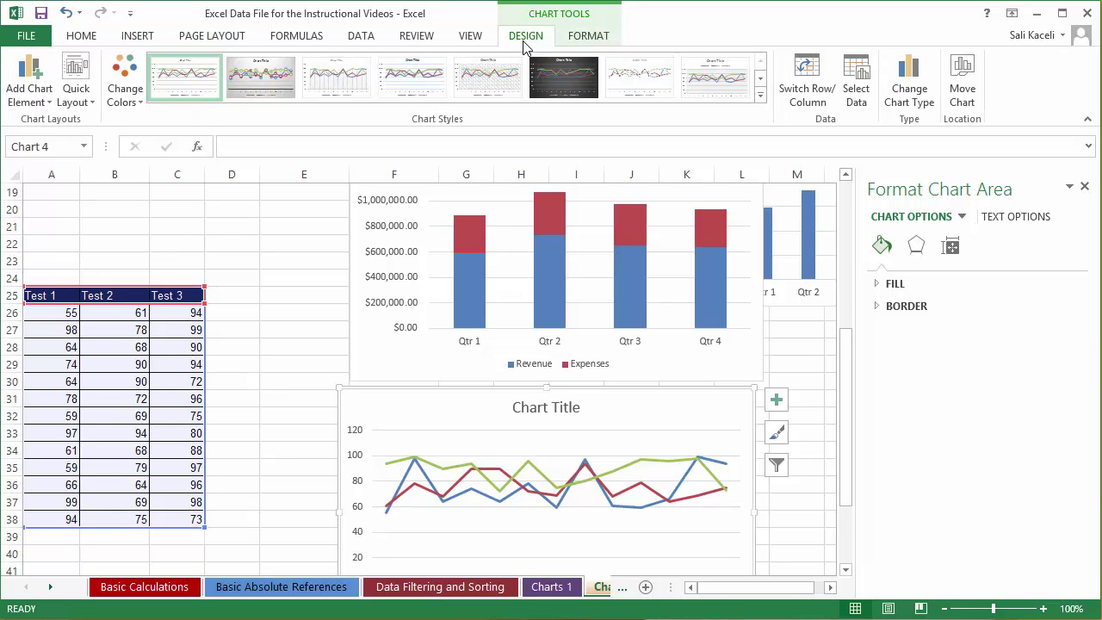